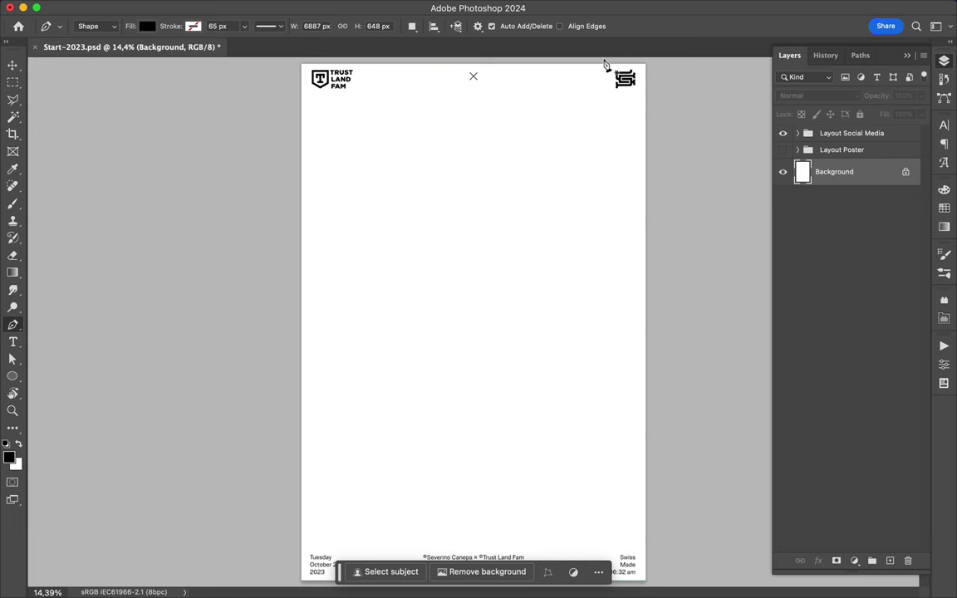
Step: Trace a jagged polygon from the top right down across the lower left, then close it
{"action": "left_click", "coordinate": [534, 236]}
{"action": "left_click", "coordinate": [567, 241]}
{"action": "left_click", "coordinate": [566, 310]}
{"action": "left_click", "coordinate": [490, 388]}
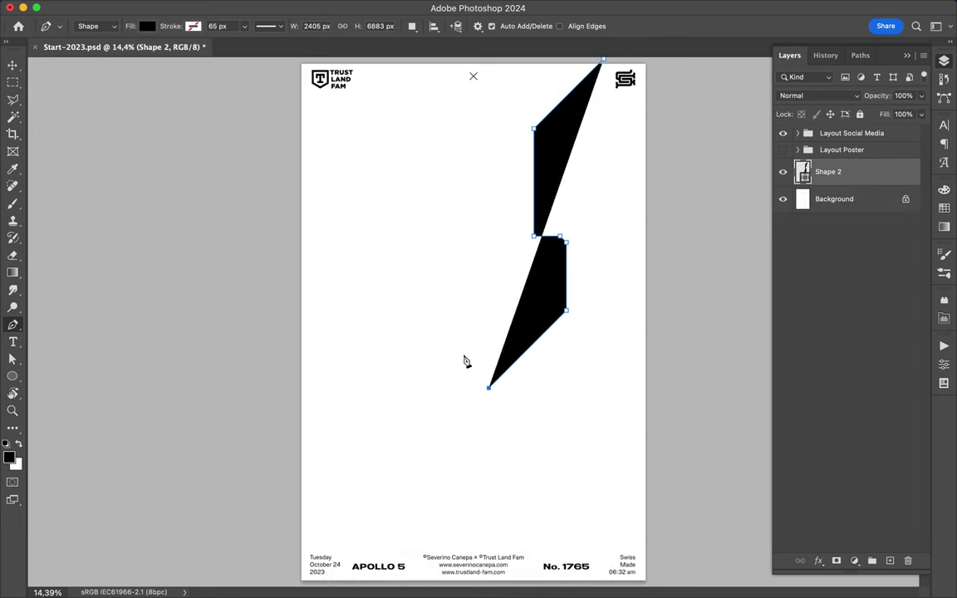
{"action": "left_click", "coordinate": [463, 363]}
{"action": "left_click", "coordinate": [418, 363]}
{"action": "left_click", "coordinate": [425, 368]}
{"action": "left_click", "coordinate": [379, 369]}
{"action": "left_click", "coordinate": [341, 329]}
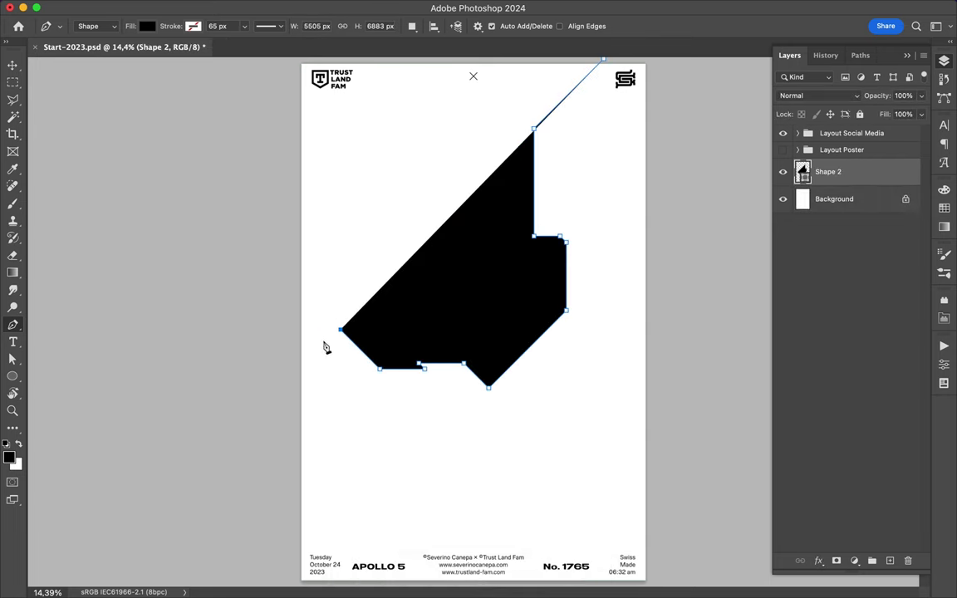
{"action": "left_click", "coordinate": [323, 541]}
{"action": "left_click", "coordinate": [363, 582]}
{"action": "left_click", "coordinate": [654, 582]}
Step: Fill the new Shape 2 light grey and commit it
{"action": "left_click", "coordinate": [654, 58]}
{"action": "left_click", "coordinate": [604, 58]}
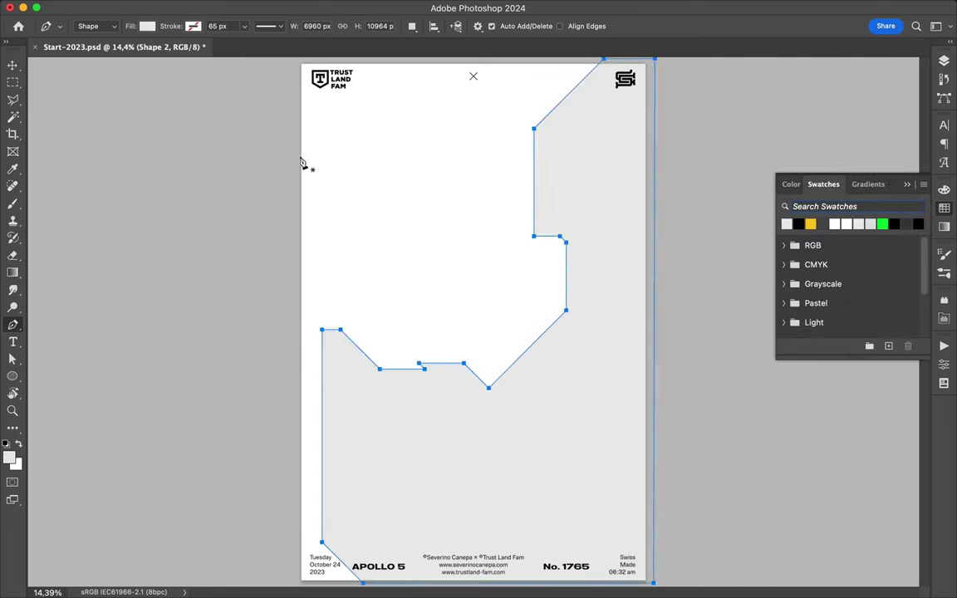
{"action": "key", "text": "v"}
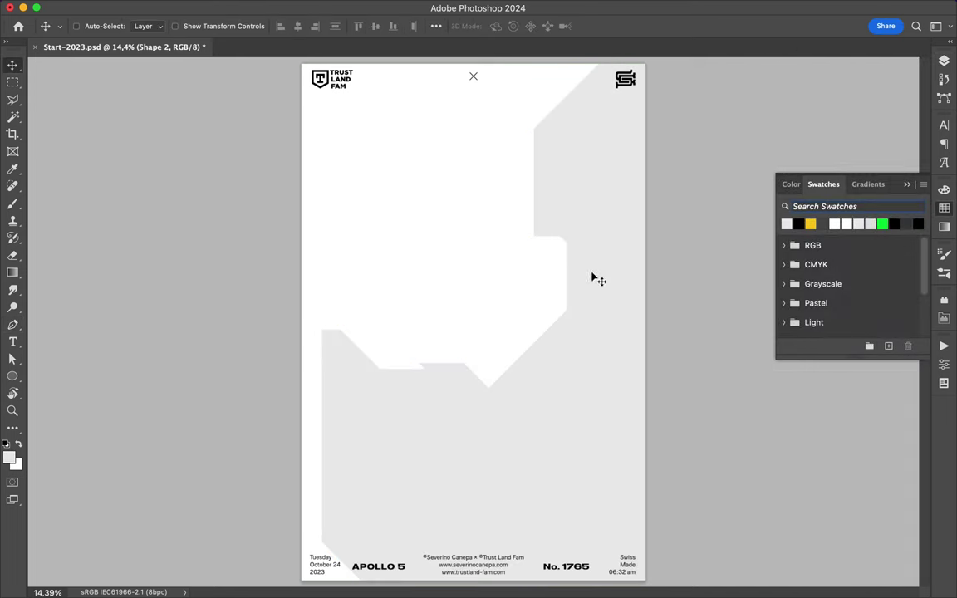
Step: Pen-draw the diagonal stripe shape in the lower left and fill it white
{"action": "key", "text": "p"}
{"action": "left_click", "coordinate": [348, 356]}
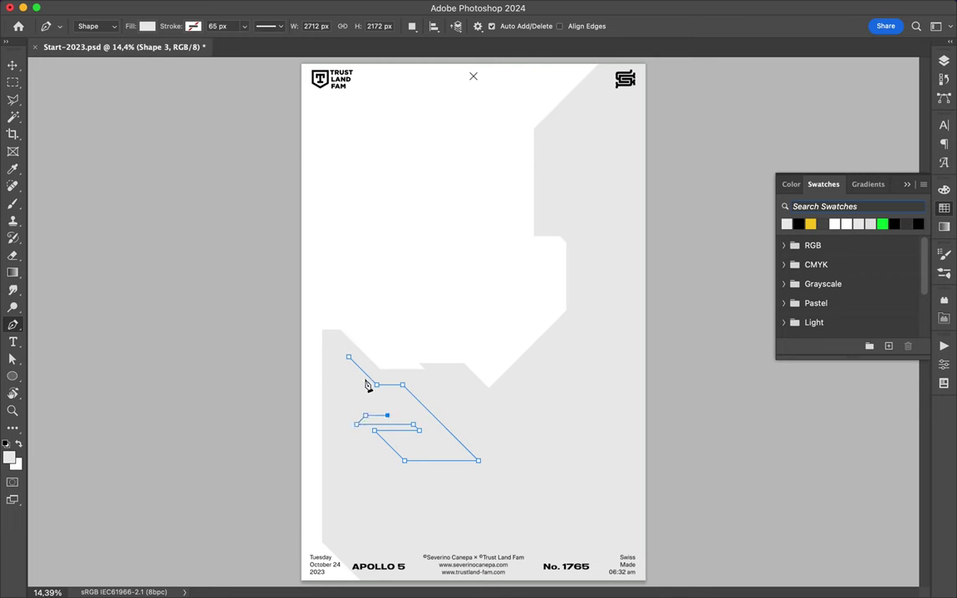
{"action": "left_click", "coordinate": [147, 26]}
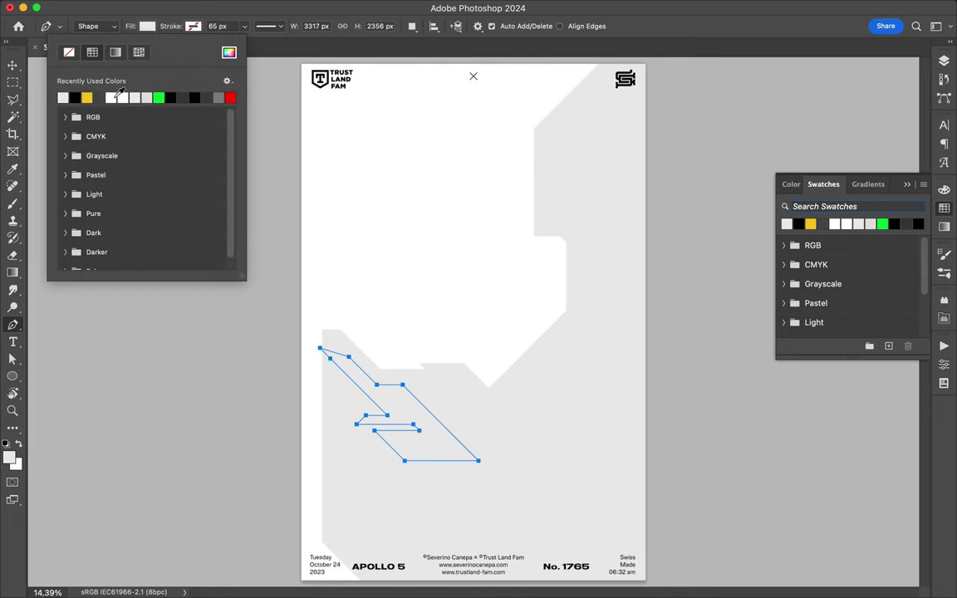
{"action": "left_click", "coordinate": [223, 46]}
{"action": "left_click", "coordinate": [725, 53]}
Step: Rasterize the stripe layer and outline a first stripe end with the Polygonal Lasso
{"action": "left_click", "coordinate": [944, 61]}
{"action": "right_click", "coordinate": [866, 174]}
{"action": "key", "text": "Escape"}
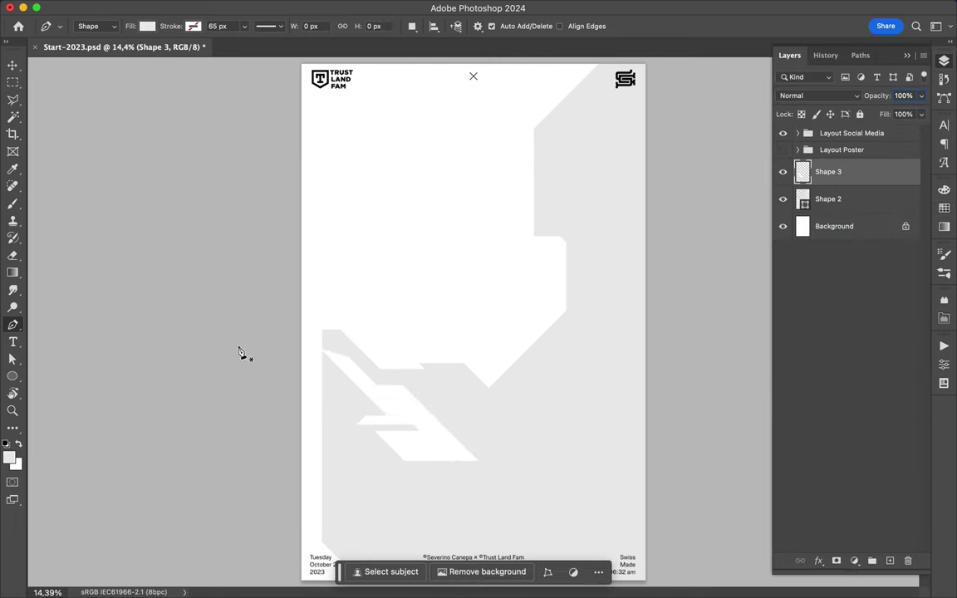
{"action": "key", "text": "l"}
{"action": "left_click", "coordinate": [320, 322]}
{"action": "left_click", "coordinate": [341, 341]}
{"action": "double_click", "coordinate": [386, 333]}
{"action": "left_click", "coordinate": [497, 235]}
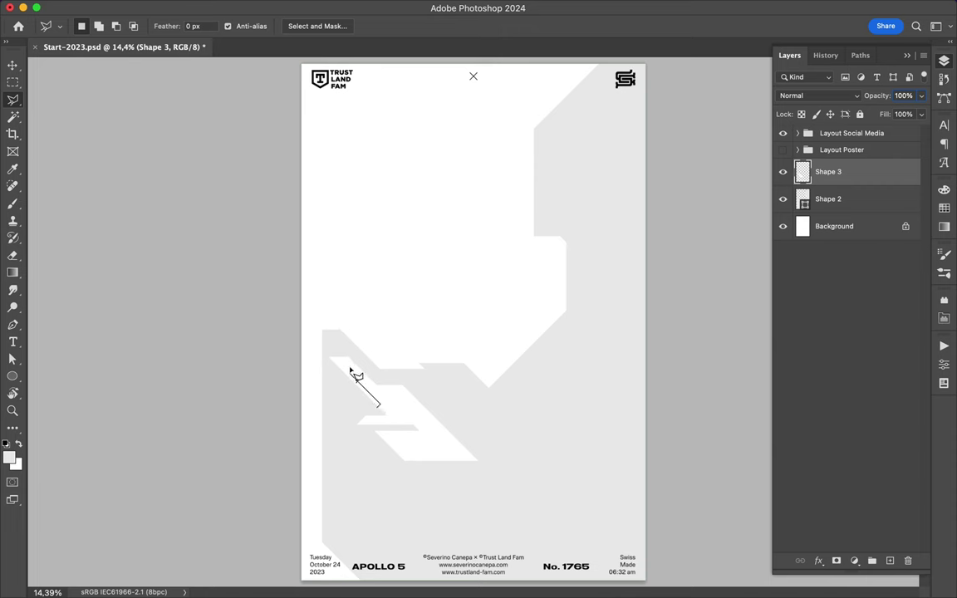
Step: Trim two stripe ends by filling their lasso selections with grey
{"action": "double_click", "coordinate": [378, 411]}
{"action": "key", "text": "alt+BackSpace"}
{"action": "key", "text": "super+d"}
{"action": "left_click", "coordinate": [411, 461]}
{"action": "double_click", "coordinate": [461, 464]}
{"action": "key", "text": "alt+BackSpace"}
{"action": "key", "text": "super+d"}
Step: Zoom out to see the whole poster before drawing the next shape
{"action": "key", "text": "m"}
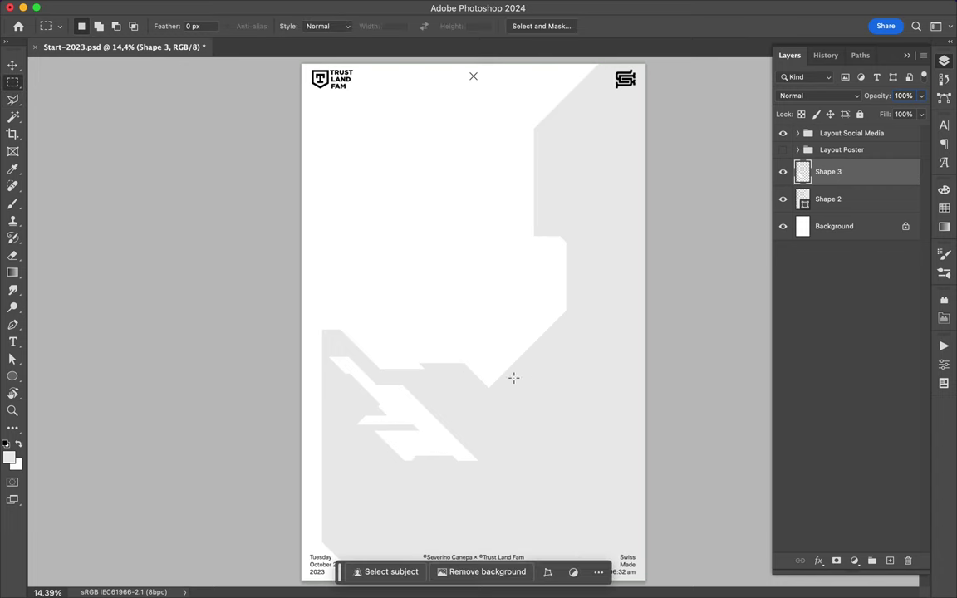
{"action": "key", "text": "v"}
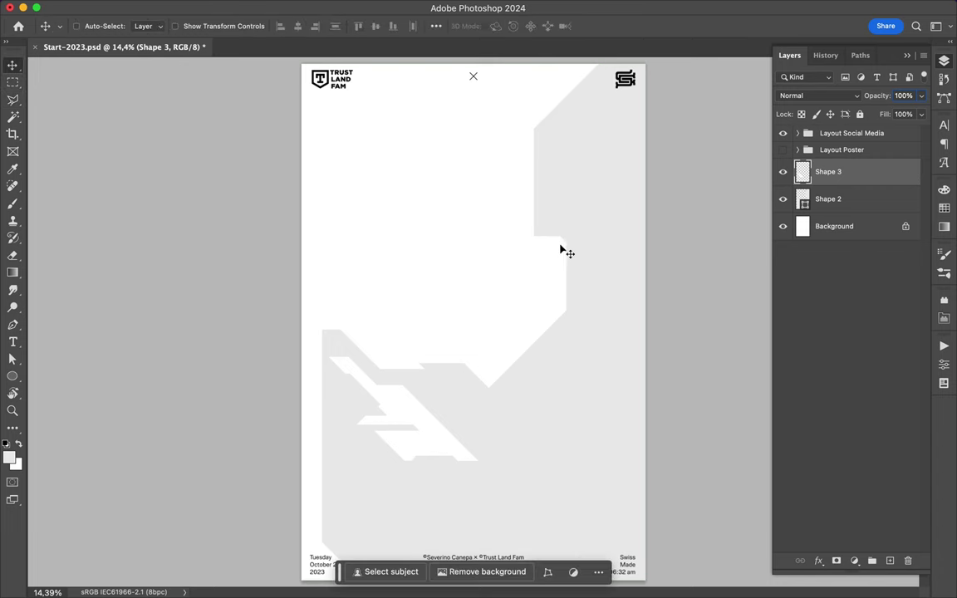
{"action": "scroll", "coordinate": [465, 344], "scroll_direction": "down", "scroll_amount": 2}
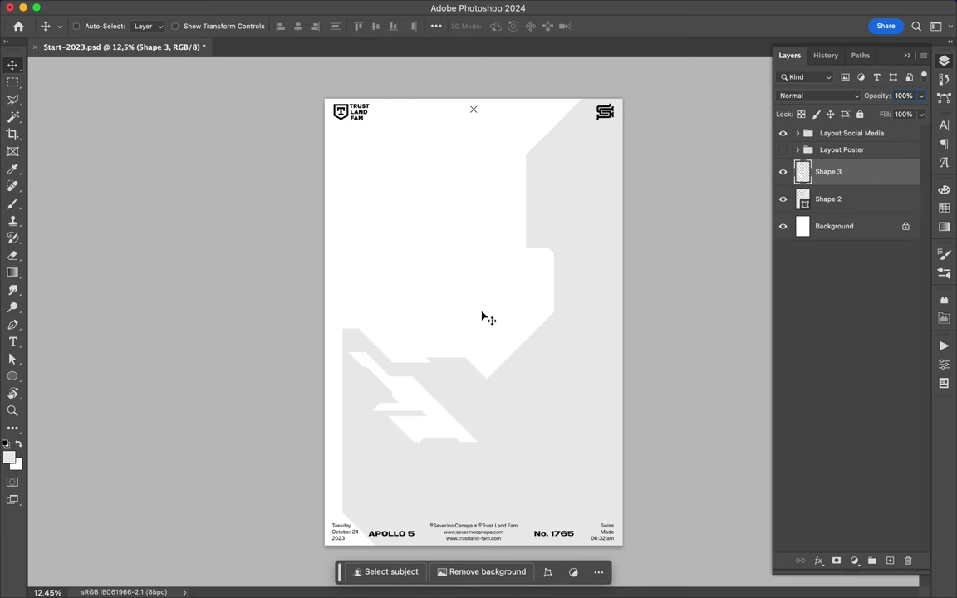
{"action": "key", "text": "p"}
{"action": "left_click", "coordinate": [625, 187]}
Step: Trace the Shape 4 outline down the right side and across the bottom
{"action": "left_click", "coordinate": [598, 162]}
{"action": "left_click", "coordinate": [555, 162]}
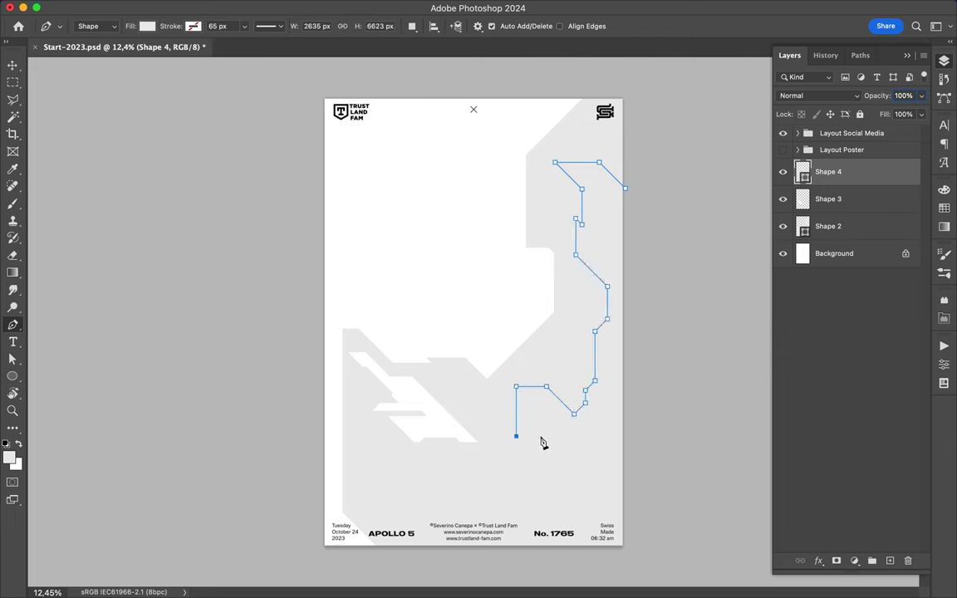
{"action": "left_click", "coordinate": [529, 451]}
{"action": "left_click", "coordinate": [421, 451]}
{"action": "left_click", "coordinate": [438, 468]}
{"action": "left_click", "coordinate": [364, 496]}
{"action": "left_click", "coordinate": [383, 514]}
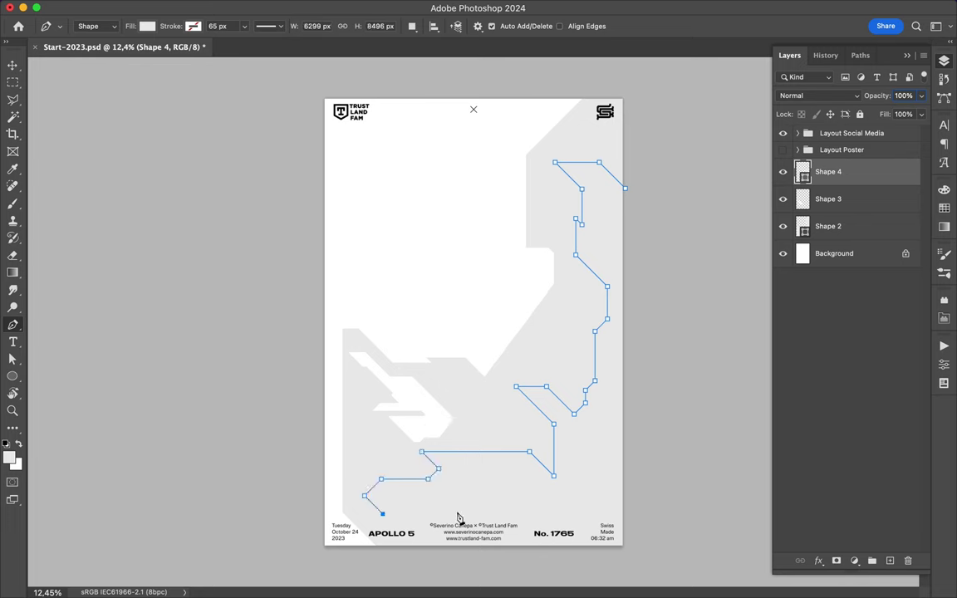
{"action": "left_click", "coordinate": [531, 513]}
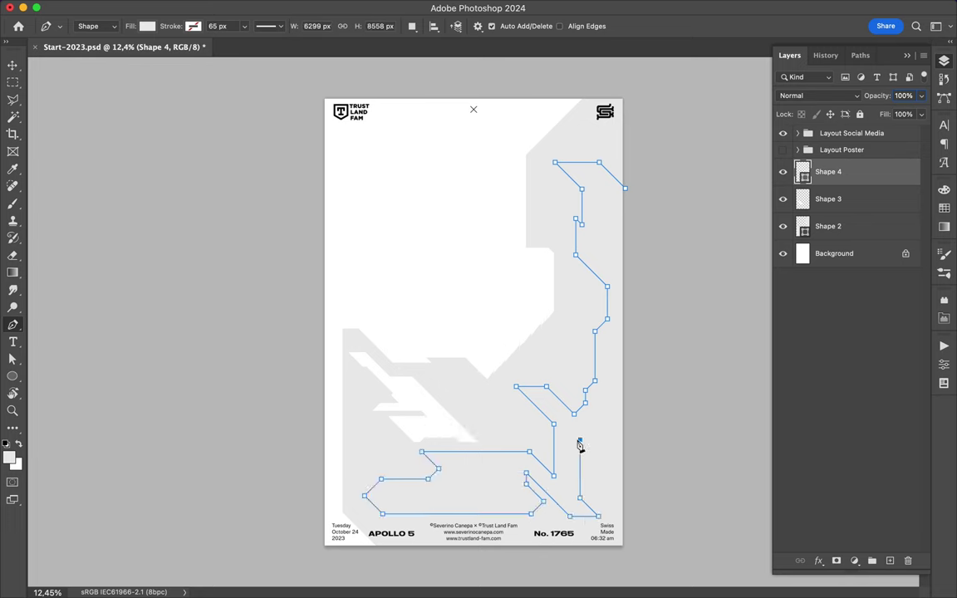
{"action": "left_click", "coordinate": [616, 227]}
Step: Fill Shape 4 black and nudge it into position
{"action": "left_click", "coordinate": [944, 208]}
{"action": "left_click", "coordinate": [785, 223]}
{"action": "key", "text": "v"}
{"action": "left_click_drag", "start_coordinate": [614, 401], "coordinate": [445, 415]}
Step: Start the Shape 5 outline beside the black shape's upper right part
{"action": "key", "text": "p"}
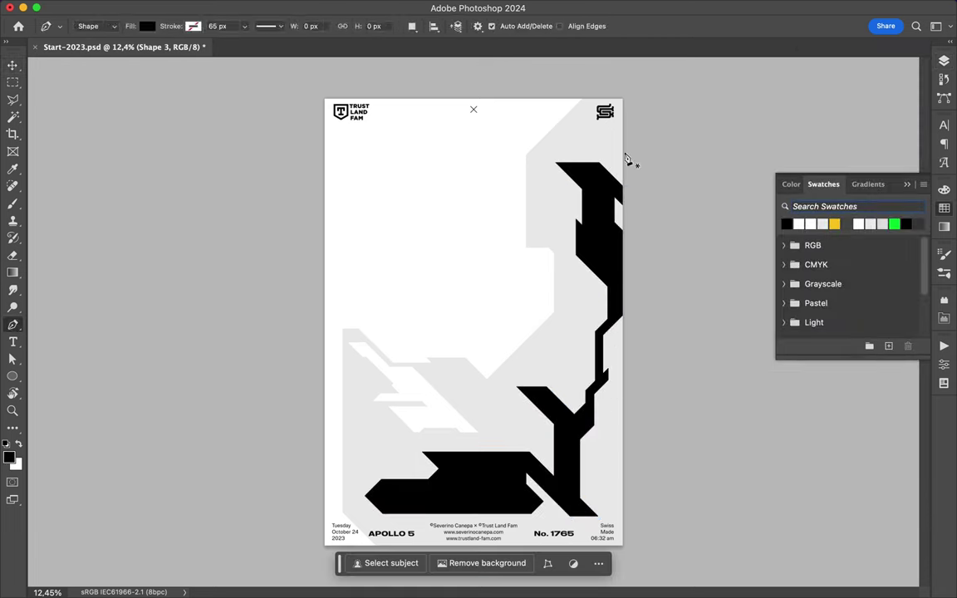
{"action": "left_click", "coordinate": [625, 155]}
{"action": "left_click", "coordinate": [615, 163]}
{"action": "left_click", "coordinate": [592, 143]}
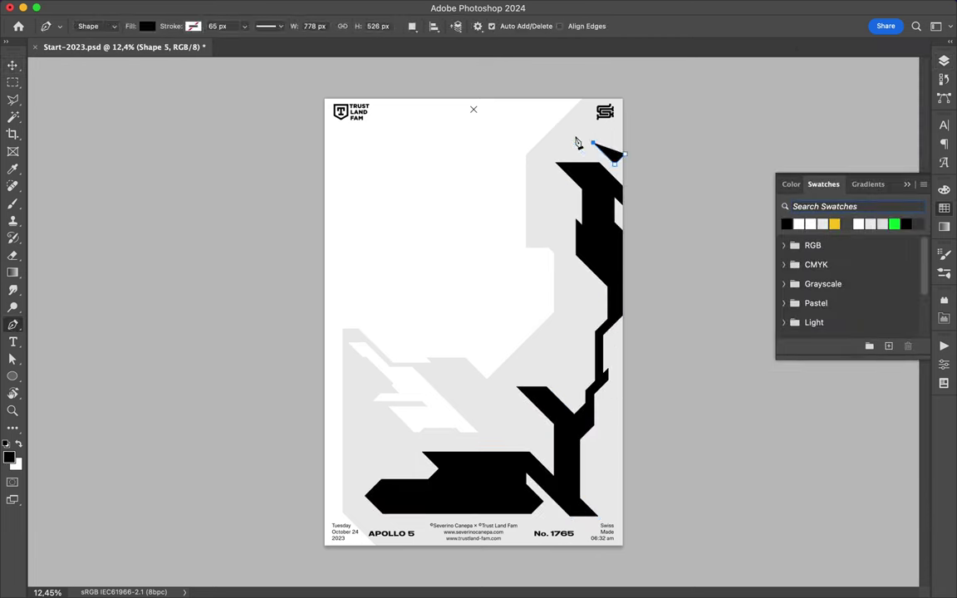
{"action": "left_click", "coordinate": [564, 194]}
{"action": "left_click", "coordinate": [550, 186]}
{"action": "left_click", "coordinate": [551, 231]}
{"action": "left_click", "coordinate": [582, 262]}
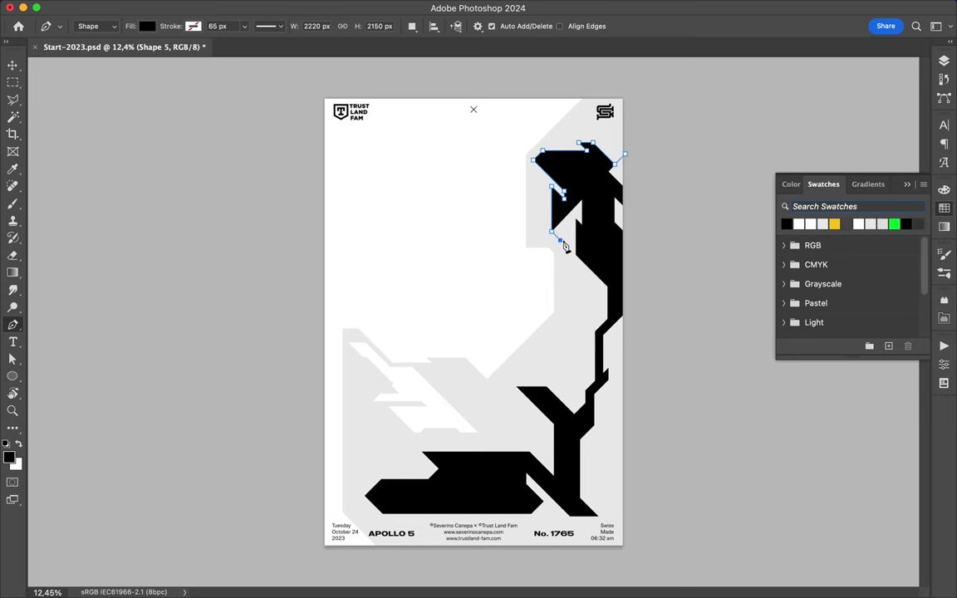
Step: Finish the Shape 5 outline down the right edge and fill it dark grey
{"action": "left_click", "coordinate": [567, 329]}
{"action": "left_click", "coordinate": [567, 341]}
{"action": "left_click", "coordinate": [582, 360]}
{"action": "left_click", "coordinate": [582, 398]}
{"action": "left_click", "coordinate": [630, 448]}
{"action": "left_click", "coordinate": [845, 221]}
Step: Draw dark grey Shape 6 filling the poster's lower-left corner
{"action": "key", "text": "v"}
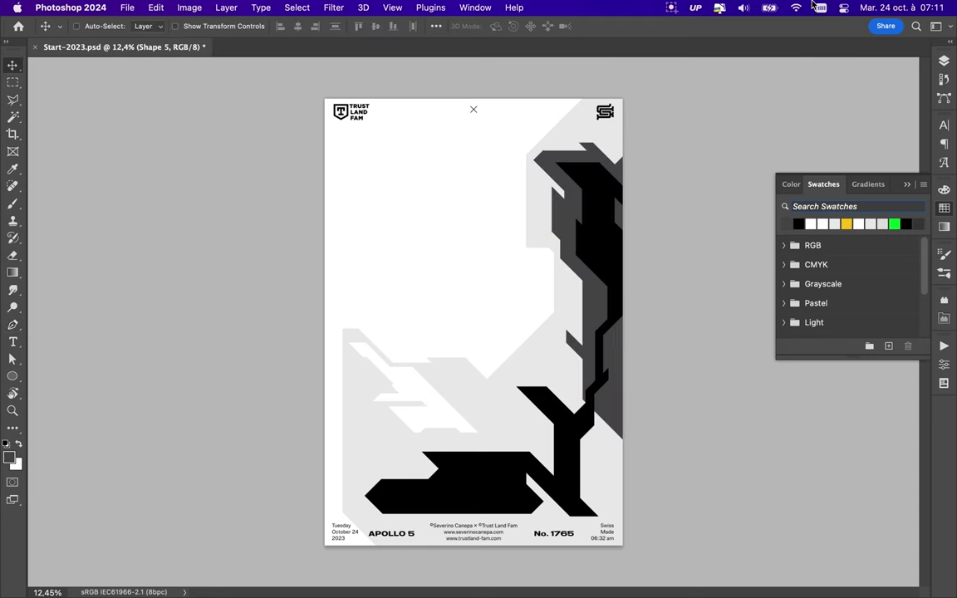
{"action": "key", "text": "p"}
{"action": "left_click", "coordinate": [321, 429]}
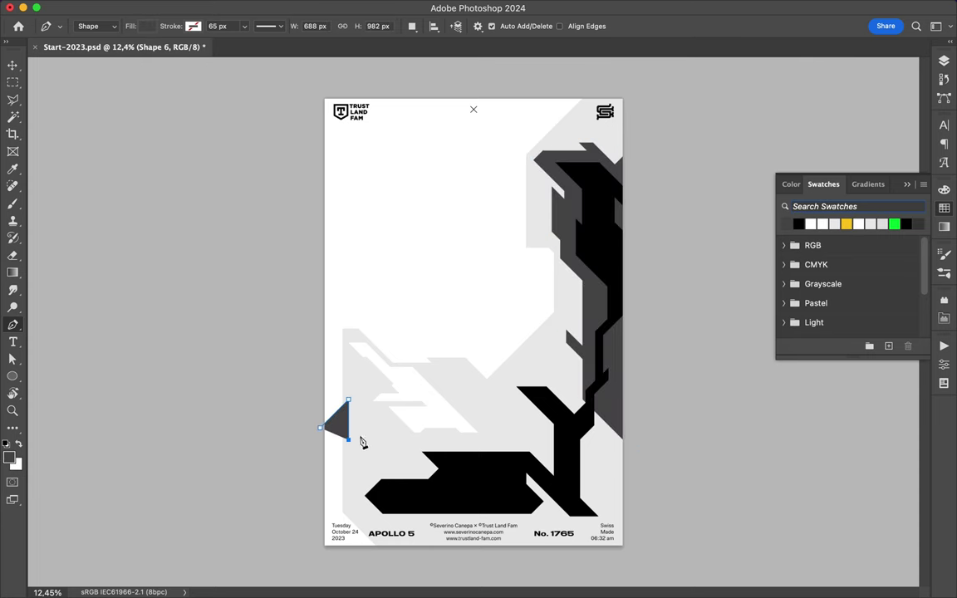
{"action": "left_click", "coordinate": [368, 427]}
{"action": "left_click", "coordinate": [368, 467]}
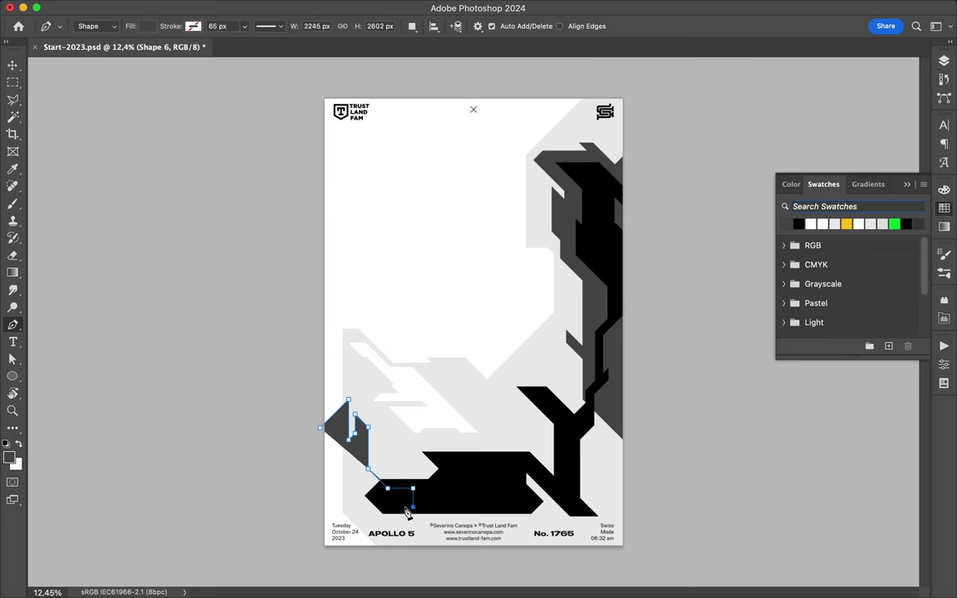
{"action": "left_click", "coordinate": [312, 549]}
{"action": "left_click", "coordinate": [320, 428]}
{"action": "key", "text": "v"}
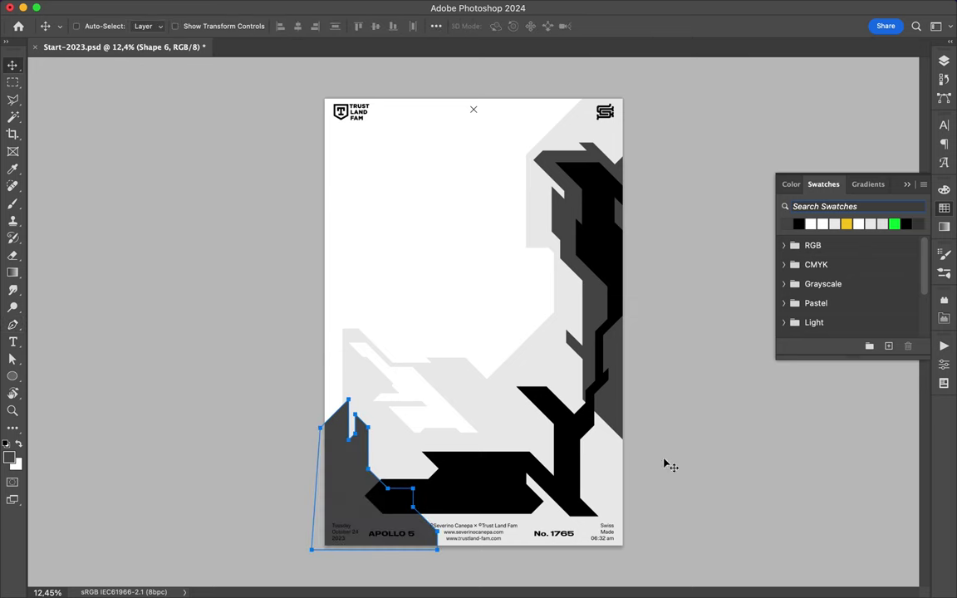
Step: Draw dark grey Shape 7 shadowing the lower black branch near the bottom right
{"action": "key", "text": "p"}
{"action": "left_click", "coordinate": [514, 454]}
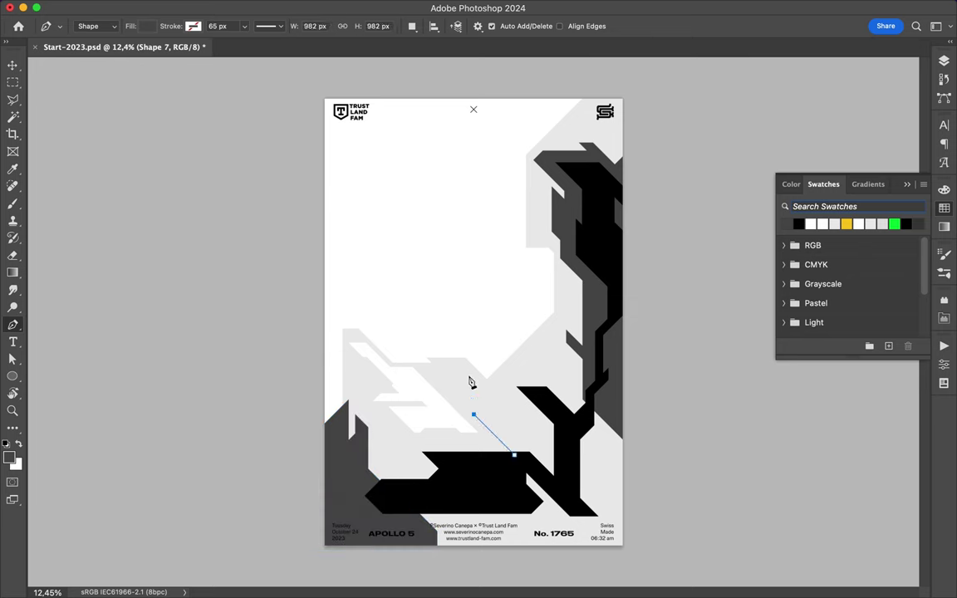
{"action": "left_click", "coordinate": [473, 376]}
{"action": "left_click", "coordinate": [530, 431]}
{"action": "left_click", "coordinate": [549, 403]}
{"action": "left_click", "coordinate": [589, 441]}
{"action": "left_click", "coordinate": [589, 494]}
{"action": "left_click", "coordinate": [596, 501]}
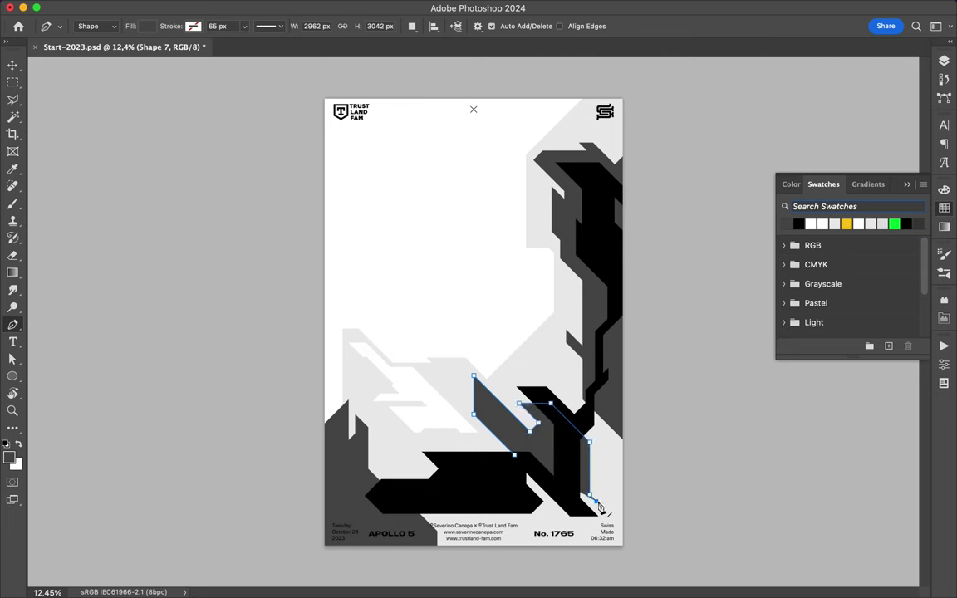
{"action": "left_click", "coordinate": [516, 457]}
{"action": "key", "text": "v"}
{"action": "key", "text": "p"}
{"action": "scroll", "coordinate": [546, 267], "scroll_direction": "up", "scroll_amount": 2}
Step: Rasterize the small shape layer on the right side
{"action": "left_click", "coordinate": [550, 267]}
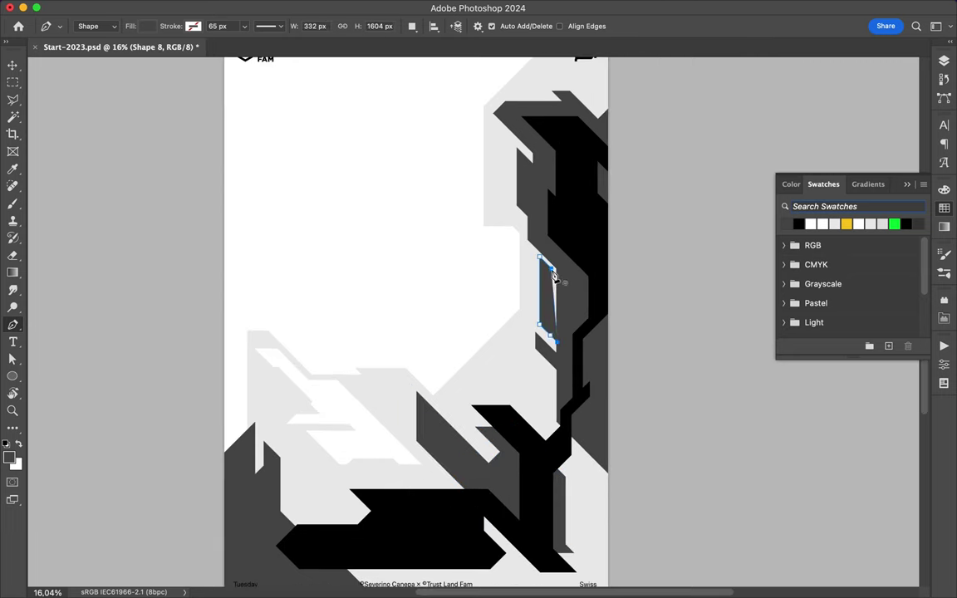
{"action": "left_click", "coordinate": [944, 61]}
{"action": "right_click", "coordinate": [860, 199]}
{"action": "left_click", "coordinate": [794, 516]}
Step: Delete a triangular area from the stripe and move the remaining piece into place
{"action": "key", "text": "l"}
{"action": "left_click", "coordinate": [548, 259]}
{"action": "double_click", "coordinate": [584, 206]}
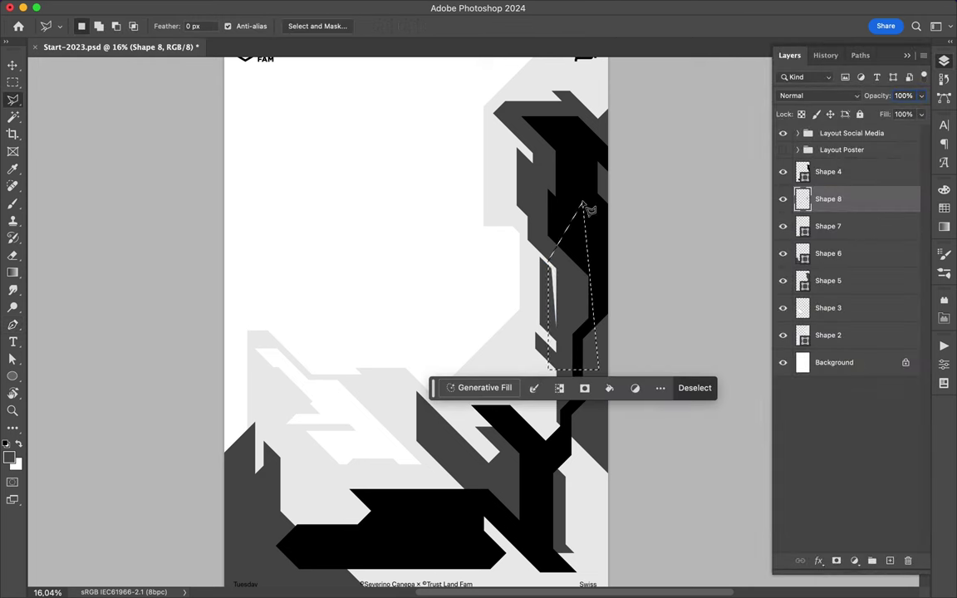
{"action": "key", "text": "Delete"}
{"action": "key", "text": "ctrl+d"}
{"action": "key", "text": "v"}
{"action": "left_click_drag", "start_coordinate": [549, 274], "coordinate": [534, 287]}
Step: Copy a stripe piece to a new layer and rotate it into a diagonal stripe
{"action": "key", "text": "l"}
{"action": "left_click", "coordinate": [532, 208]}
{"action": "double_click", "coordinate": [534, 309]}
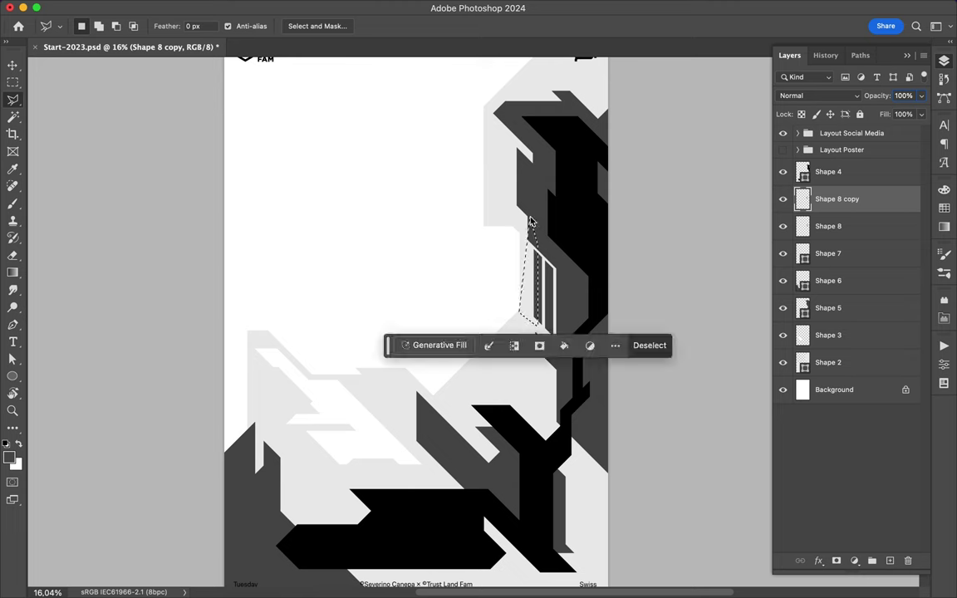
{"action": "key", "text": "ctrl+j"}
{"action": "scroll", "coordinate": [467, 268], "scroll_direction": "down", "scroll_amount": 5}
{"action": "mouse_move", "coordinate": [466, 268]}
{"action": "left_mouse_down"}
{"action": "mouse_move", "coordinate": [598, 341]}
{"action": "mouse_move", "coordinate": [598, 380]}
{"action": "left_mouse_up"}
{"action": "key", "text": "Return"}
{"action": "mouse_move", "coordinate": [603, 341]}
{"action": "left_mouse_down"}
{"action": "mouse_move", "coordinate": [595, 352]}
{"action": "mouse_move", "coordinate": [315, 367]}
{"action": "mouse_move", "coordinate": [331, 390]}
{"action": "mouse_move", "coordinate": [287, 382]}
{"action": "left_mouse_up"}
{"action": "key", "text": "ctrl+t"}
{"action": "key", "text": "Return"}
{"action": "scroll", "coordinate": [290, 374], "scroll_direction": "up", "scroll_amount": 1}
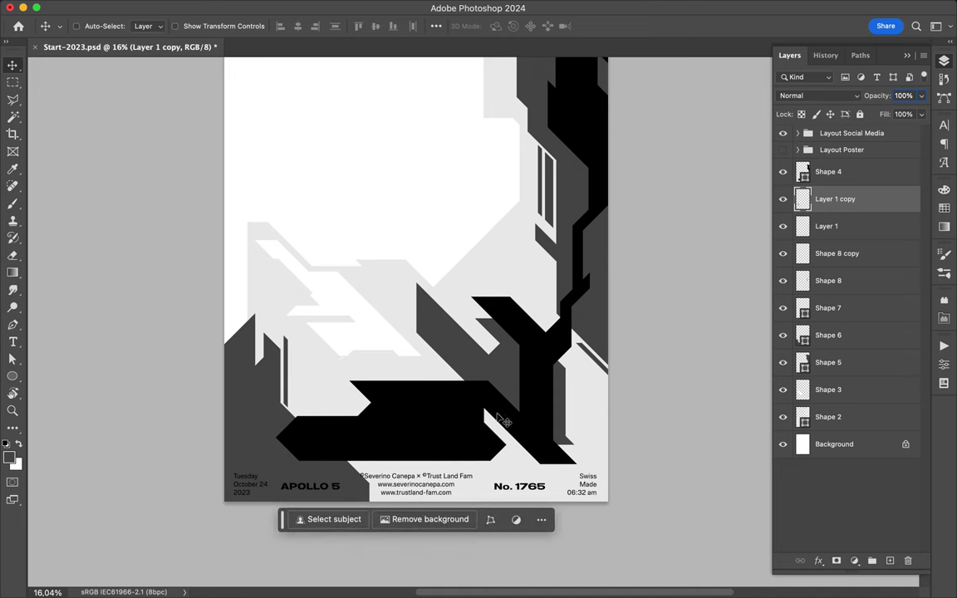
Step: Delete the thin stripe's end and shift a copied piece onto Layer 2
{"action": "key", "text": "l"}
{"action": "left_click", "coordinate": [284, 390]}
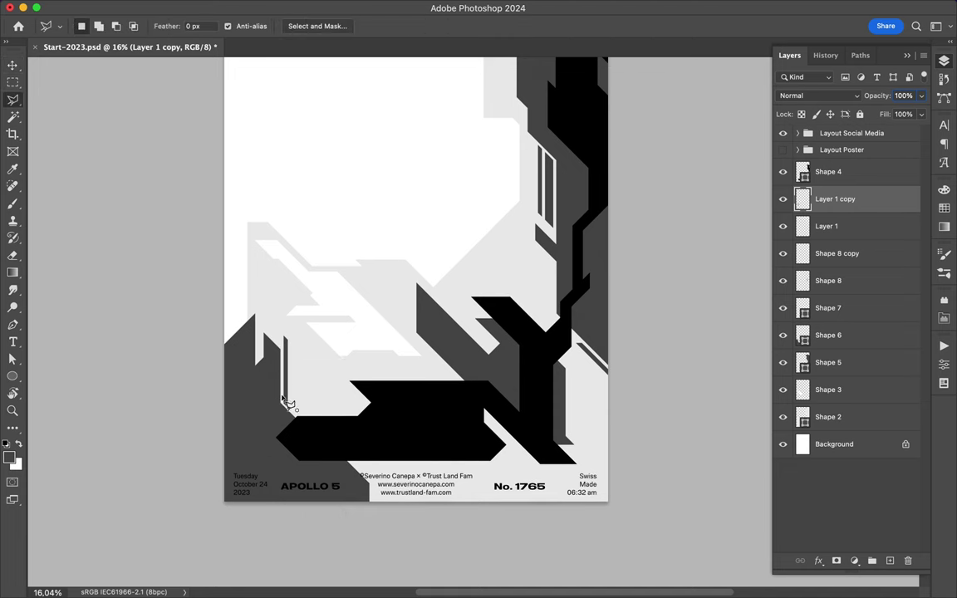
{"action": "double_click", "coordinate": [293, 402]}
{"action": "key", "text": "Delete"}
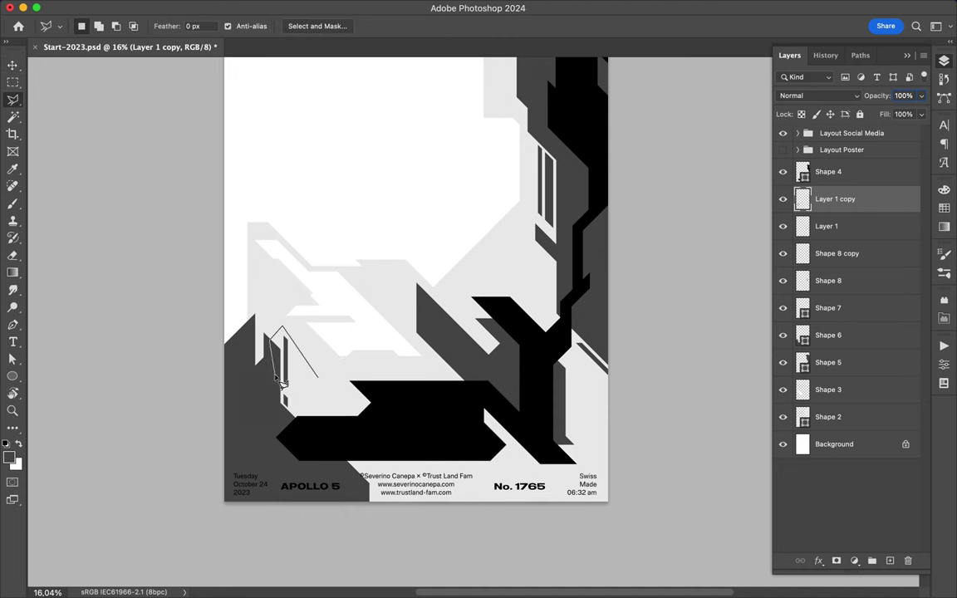
{"action": "double_click", "coordinate": [317, 378]}
{"action": "key", "text": "ctrl+j"}
{"action": "key", "text": "v"}
{"action": "left_click_drag", "start_coordinate": [268, 354], "coordinate": [288, 380]}
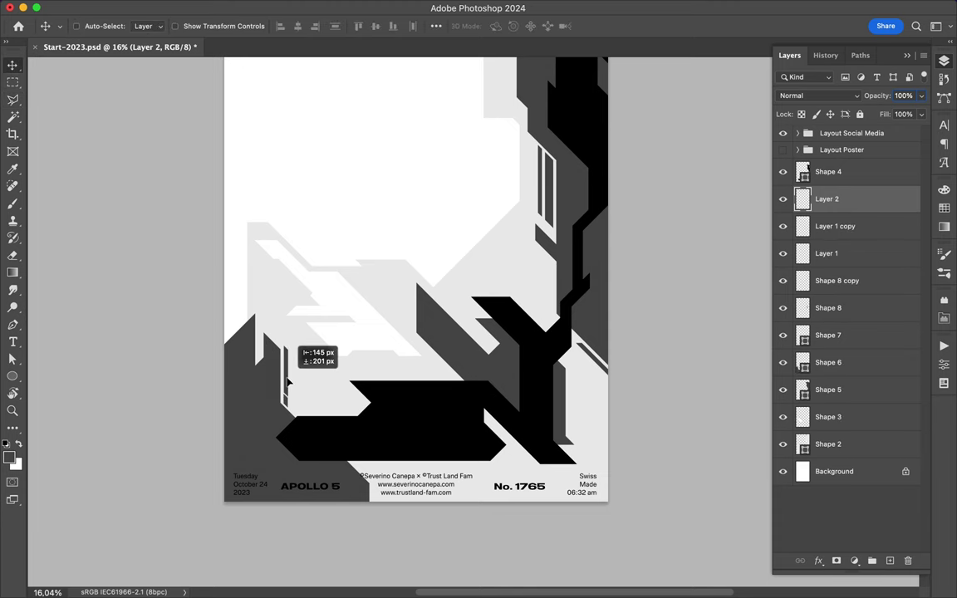
Step: Move Shape 9 above Shape 4 and squash the grey parallelogram into a thin sliver
{"action": "left_click", "coordinate": [288, 405], "text": "ctrl"}
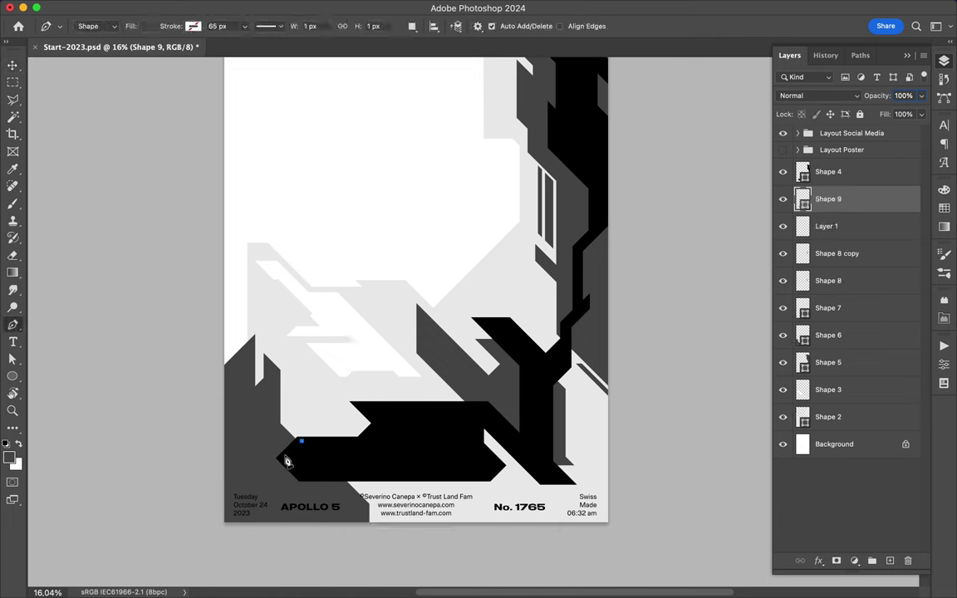
{"action": "left_click_drag", "start_coordinate": [828, 199], "coordinate": [828, 166]}
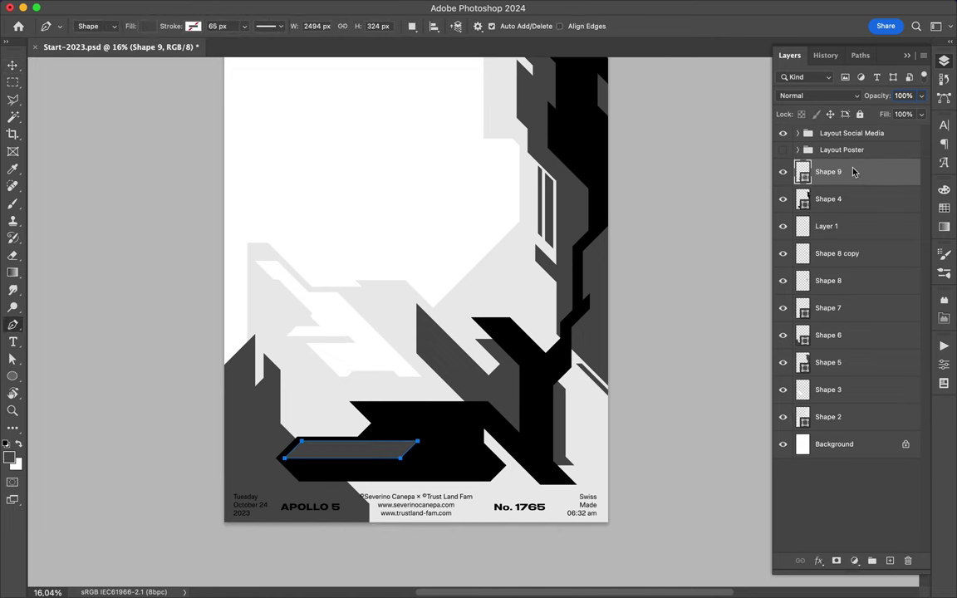
{"action": "key", "text": "l"}
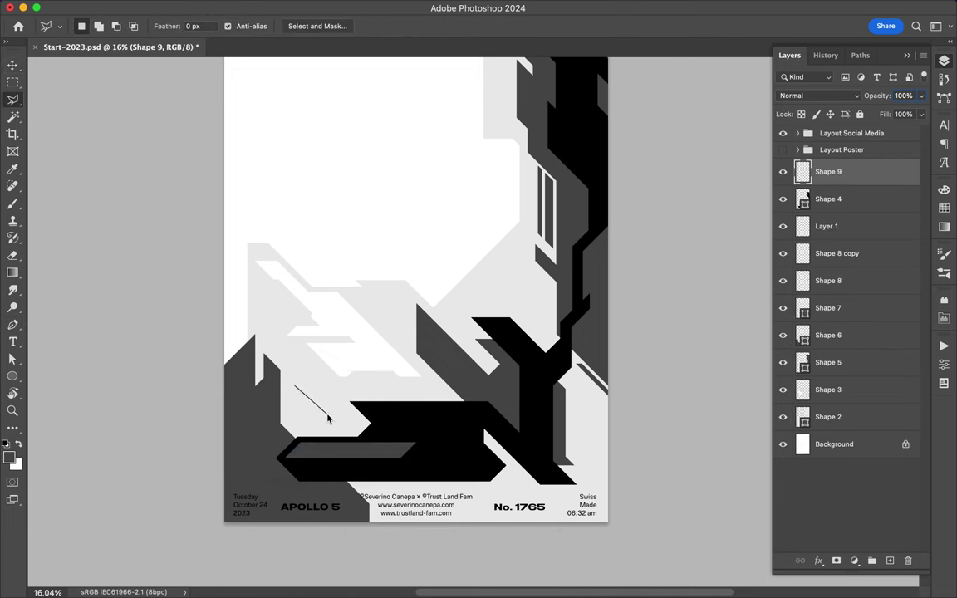
{"action": "key", "text": "ctrl+t"}
{"action": "left_click_drag", "start_coordinate": [363, 438], "coordinate": [373, 455]}
{"action": "key", "text": "Return"}
Step: Pen-draw a black sliver, Shape 10, near the central black branch
{"action": "key", "text": "p"}
{"action": "left_click", "coordinate": [480, 395]}
{"action": "left_click", "coordinate": [450, 395]}
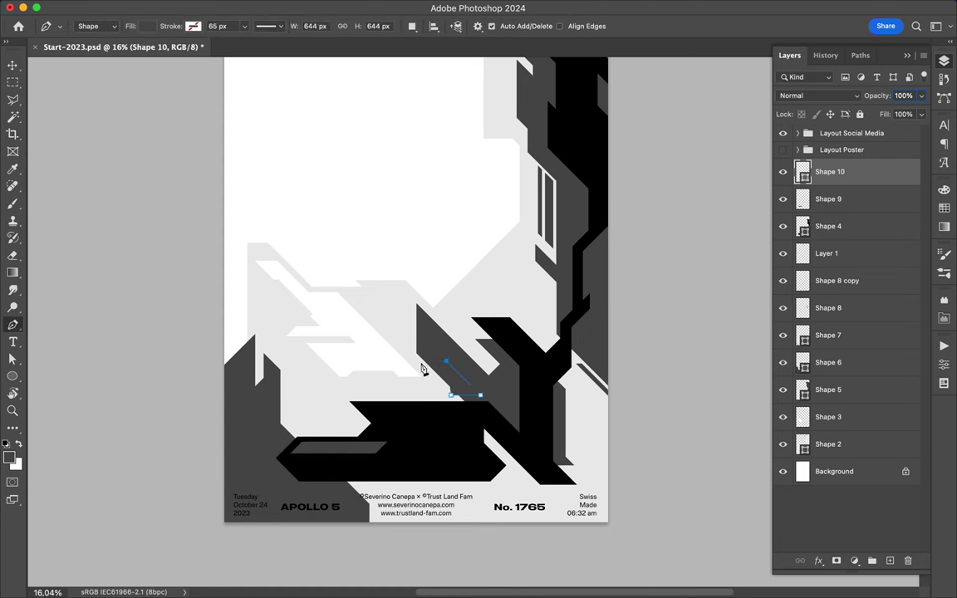
{"action": "left_click", "coordinate": [451, 396]}
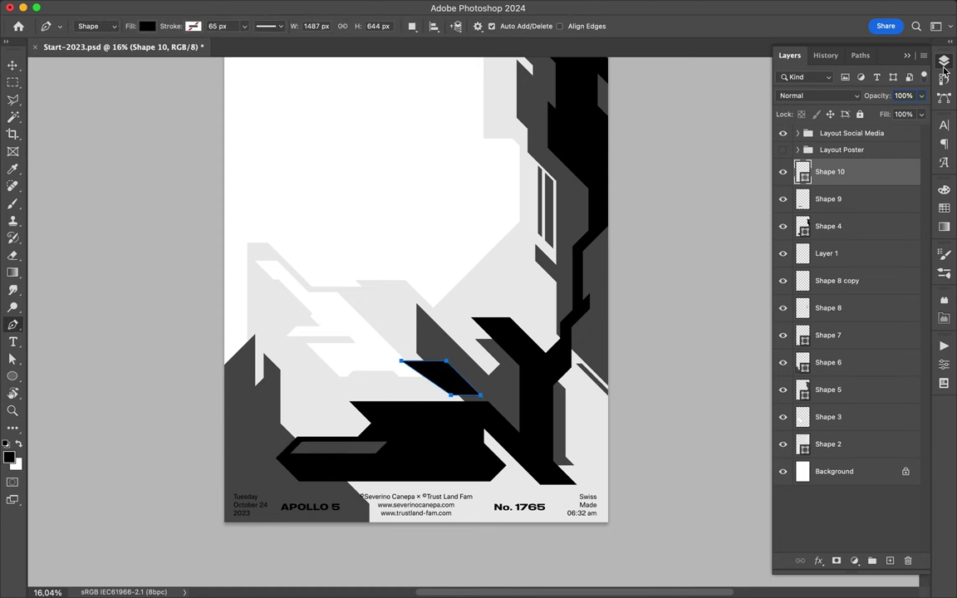
Step: Lasso part of the black sliver and move it beside the dark grey diagonal
{"action": "key", "text": "l"}
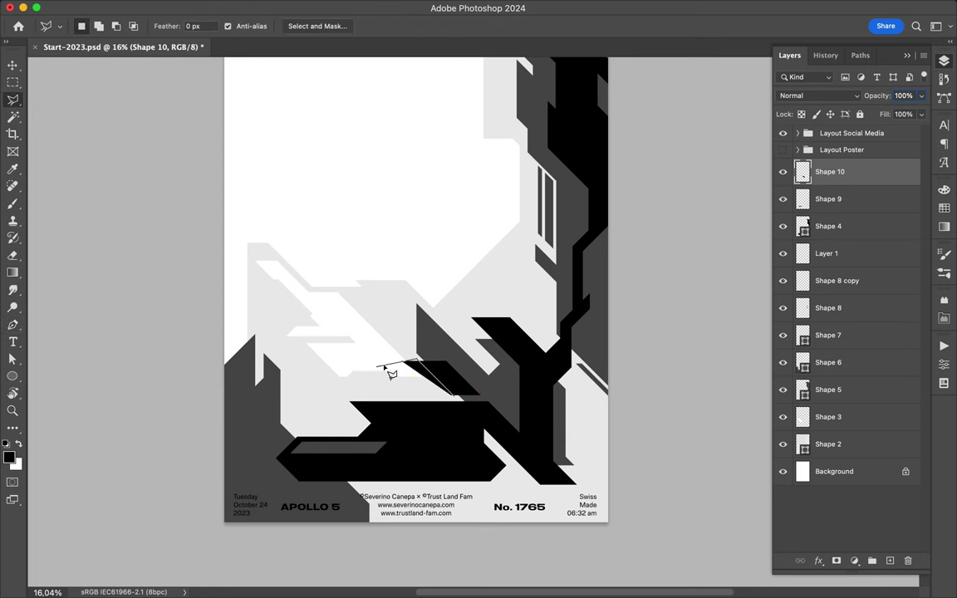
{"action": "left_click", "coordinate": [456, 397]}
{"action": "left_click", "coordinate": [459, 404]}
{"action": "key", "text": "v"}
{"action": "left_click_drag", "start_coordinate": [457, 386], "coordinate": [529, 375]}
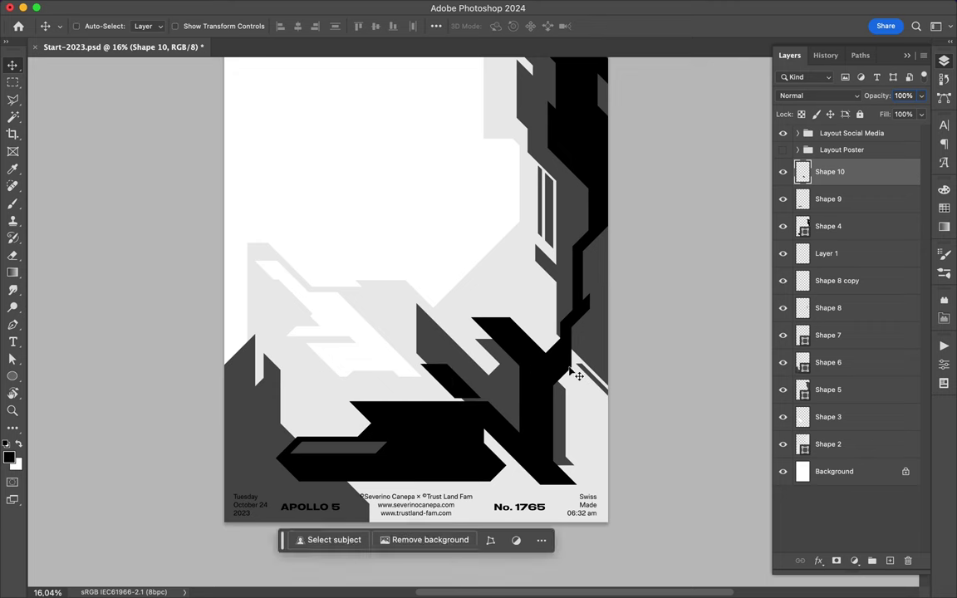
{"action": "scroll", "coordinate": [515, 337], "scroll_direction": "up", "scroll_amount": 3}
Step: Type '02' on the poster and scale it up
{"action": "scroll", "coordinate": [515, 337], "scroll_direction": "up", "scroll_amount": 2}
{"action": "key", "text": "t"}
{"action": "left_click", "coordinate": [399, 208]}
{"action": "type", "text": "02"}
{"action": "key", "text": "ctrl+t"}
{"action": "left_click_drag", "start_coordinate": [319, 217], "coordinate": [356, 238]}
{"action": "key", "text": "Return"}
Step: Apply the AUdimat Bold font to the 02 text
{"action": "left_click", "coordinate": [944, 126]}
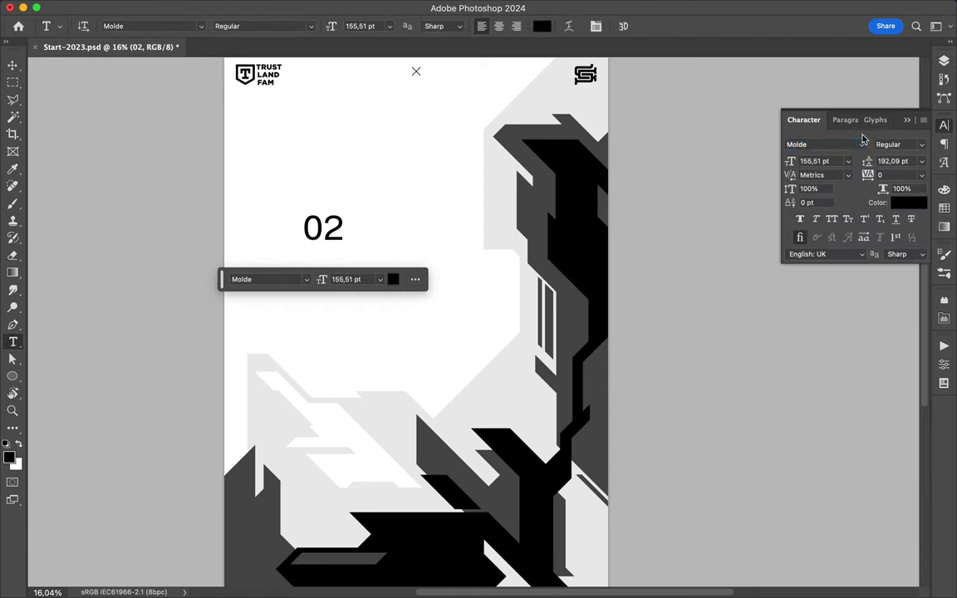
{"action": "type", "text": "aud"}
{"action": "key", "text": "Down"}
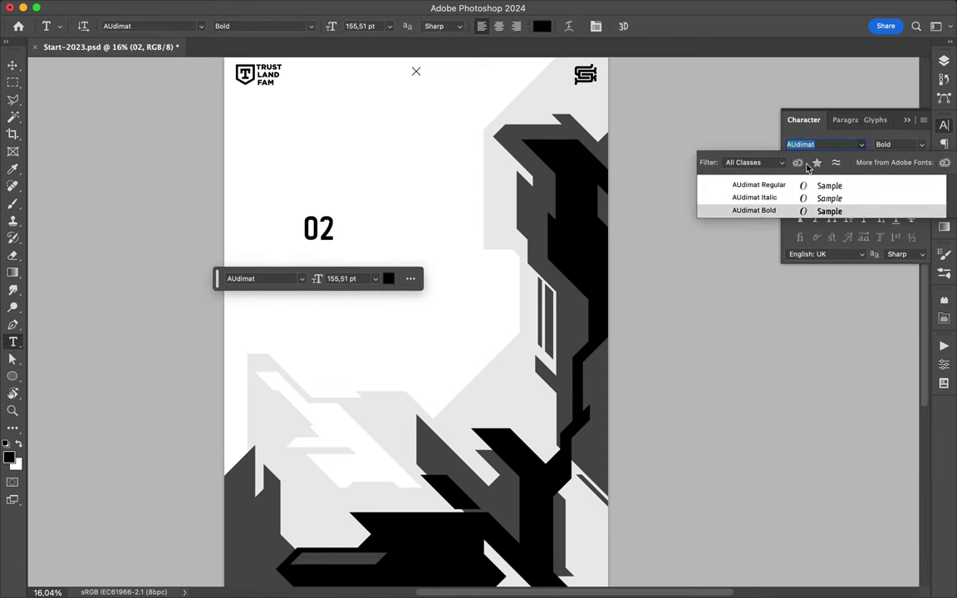
{"action": "key", "text": "Return"}
Step: Reselect the 02 text layer and change its font to Aero Matics Display
{"action": "left_click", "coordinate": [944, 60]}
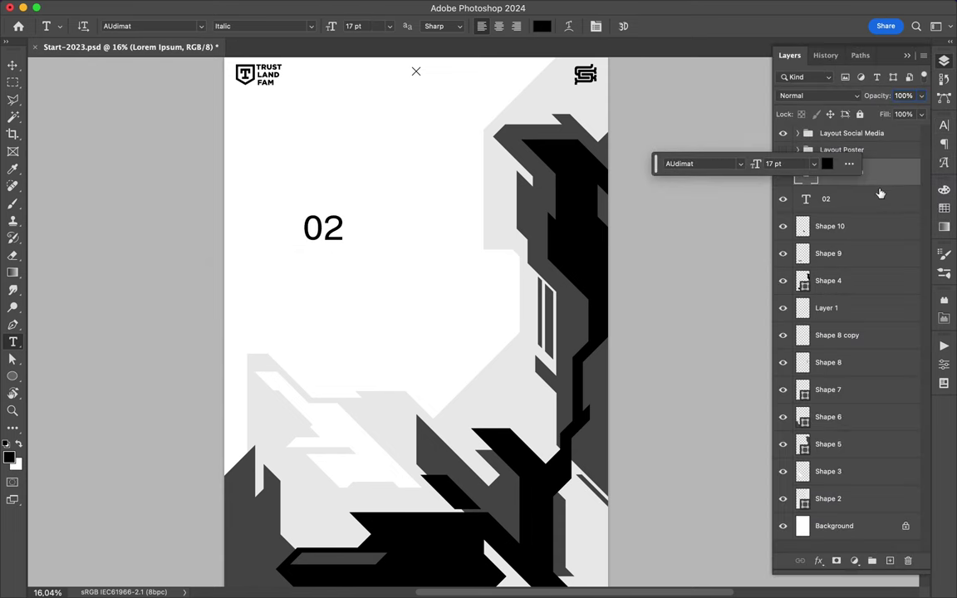
{"action": "double_click", "coordinate": [878, 198]}
{"action": "left_click", "coordinate": [607, 311]}
{"action": "left_click", "coordinate": [863, 171]}
{"action": "left_click", "coordinate": [830, 198]}
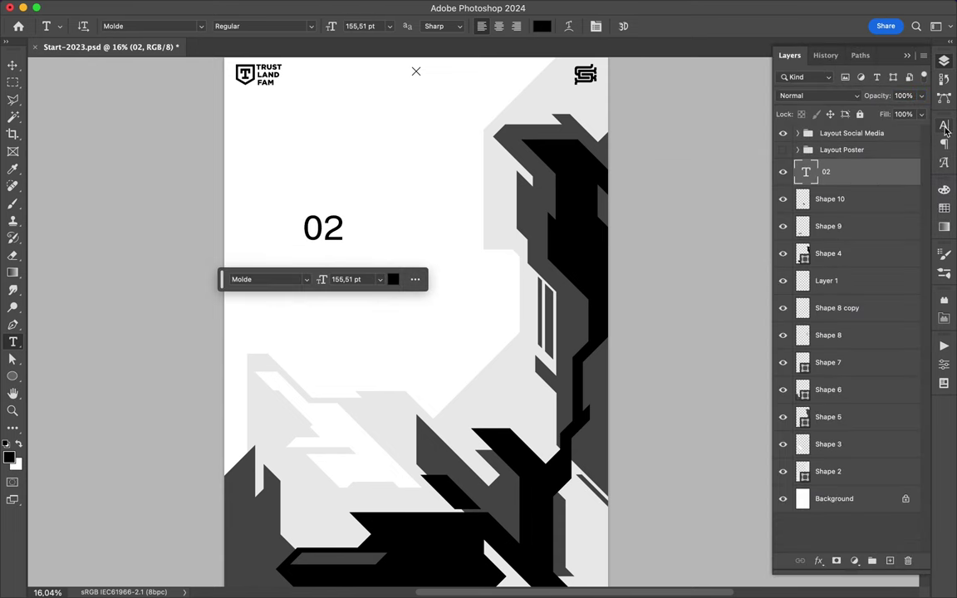
{"action": "left_click", "coordinate": [944, 125]}
{"action": "left_click", "coordinate": [863, 146]}
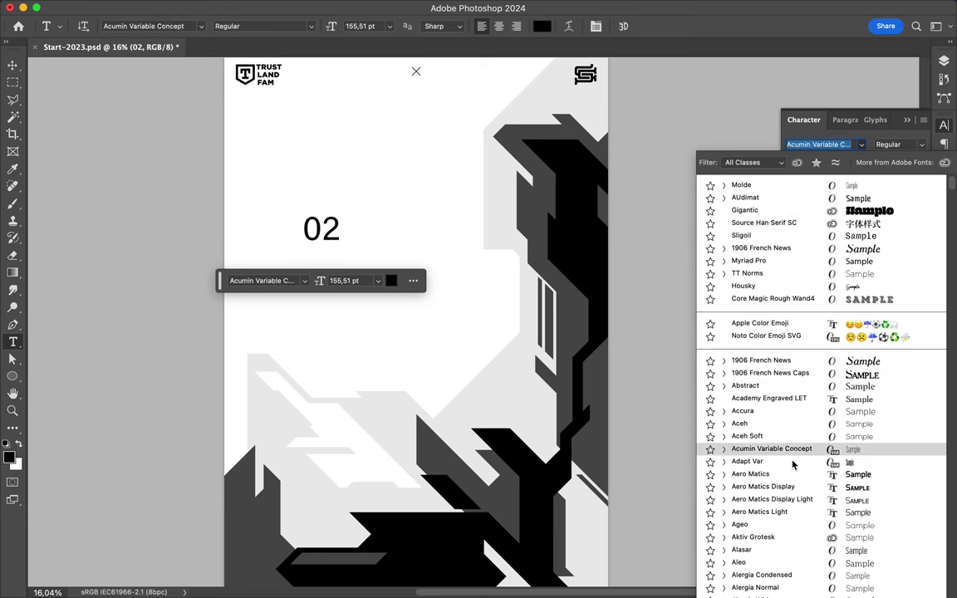
{"action": "left_click", "coordinate": [758, 491]}
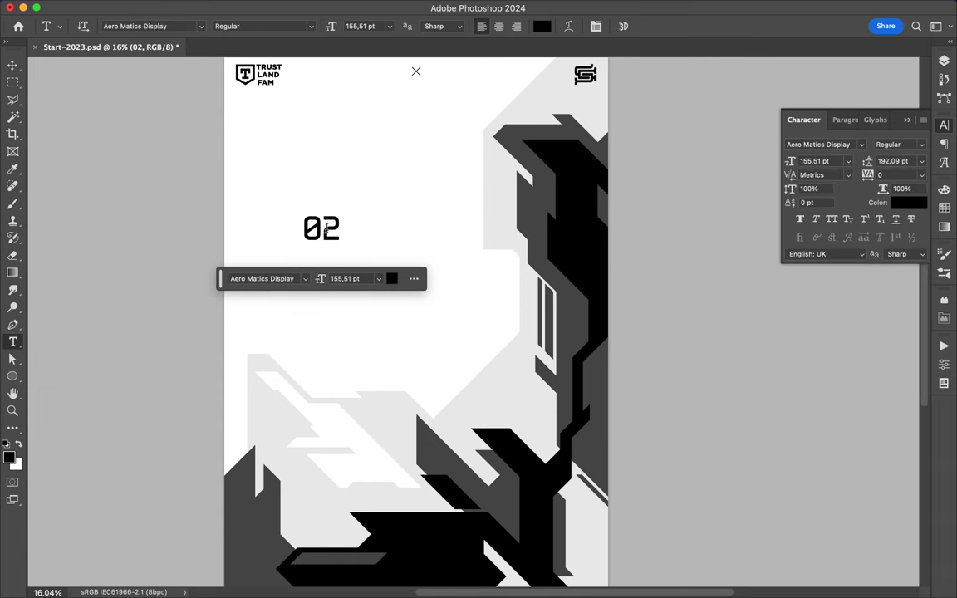
Step: Place a copy of 02 on the black bar, coloured white in a lighter Aero Matics weight
{"action": "key", "text": "v"}
{"action": "mouse_move", "coordinate": [327, 237]}
{"action": "left_mouse_down"}
{"action": "mouse_move", "coordinate": [351, 371]}
{"action": "mouse_move", "coordinate": [333, 540]}
{"action": "left_mouse_up"}
{"action": "left_click", "coordinate": [943, 207]}
{"action": "left_click", "coordinate": [810, 224]}
{"action": "left_click", "coordinate": [943, 125]}
{"action": "left_click", "coordinate": [899, 145]}
{"action": "left_click", "coordinate": [860, 148]}
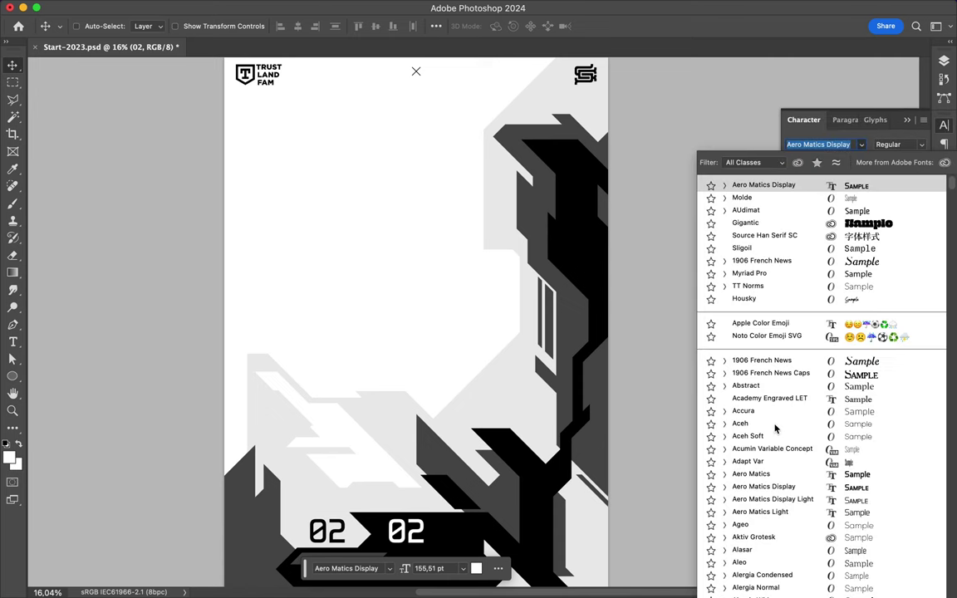
{"action": "left_click", "coordinate": [731, 497]}
{"action": "left_click_drag", "start_coordinate": [410, 535], "coordinate": [399, 535]}
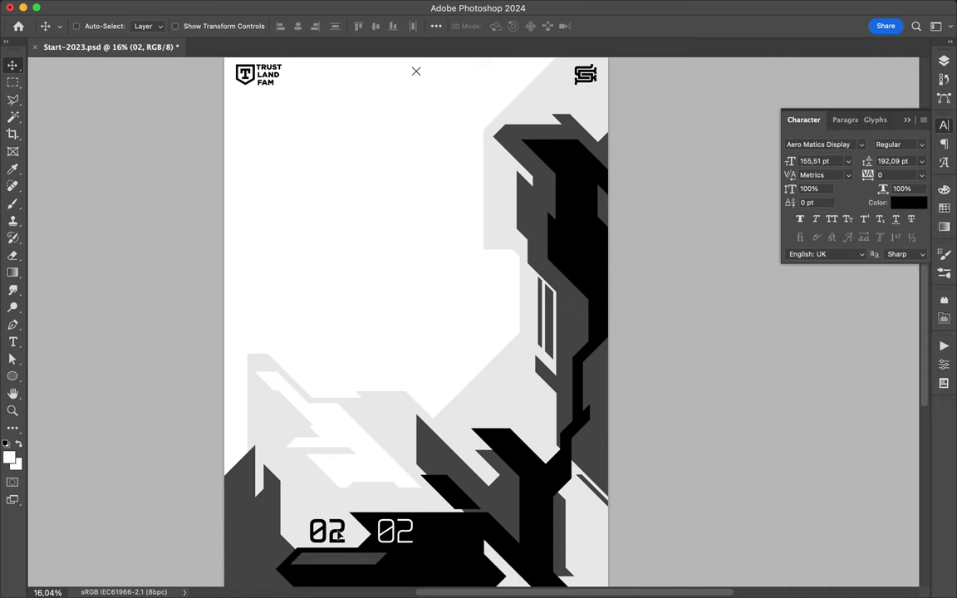
{"action": "scroll", "coordinate": [490, 365], "scroll_direction": "down", "scroll_amount": 5}
Step: Draw Shape 11, an angled bracket along the right edge, filled dark grey
{"action": "scroll", "coordinate": [584, 448], "scroll_direction": "up", "scroll_amount": 2}
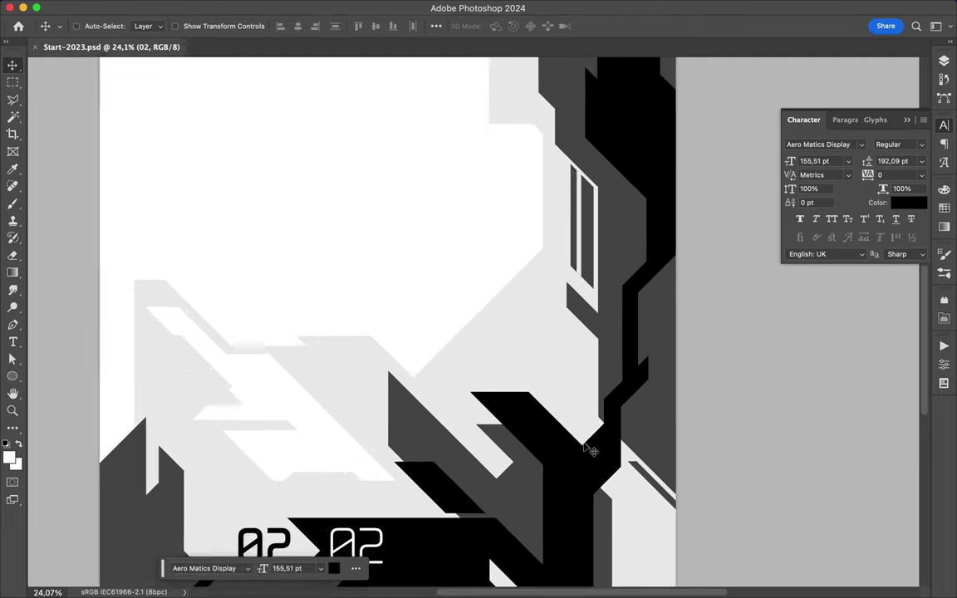
{"action": "scroll", "coordinate": [584, 449], "scroll_direction": "up", "scroll_amount": 2}
{"action": "key", "text": "p"}
{"action": "left_click", "coordinate": [629, 338]}
{"action": "left_click", "coordinate": [558, 270]}
{"action": "left_click", "coordinate": [538, 287]}
{"action": "left_click", "coordinate": [539, 398]}
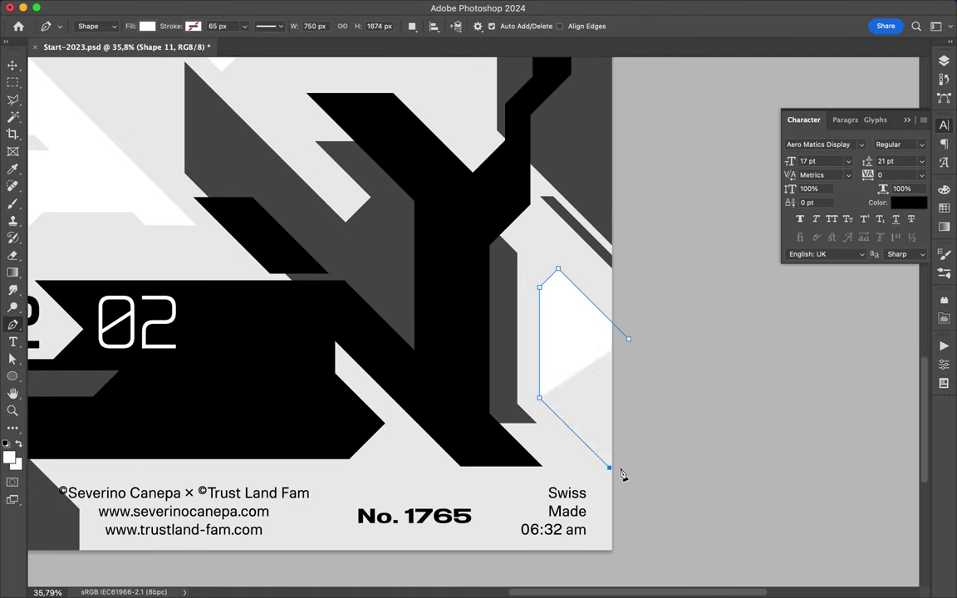
{"action": "left_click", "coordinate": [618, 473]}
{"action": "left_click", "coordinate": [576, 428]}
{"action": "left_click", "coordinate": [577, 352]}
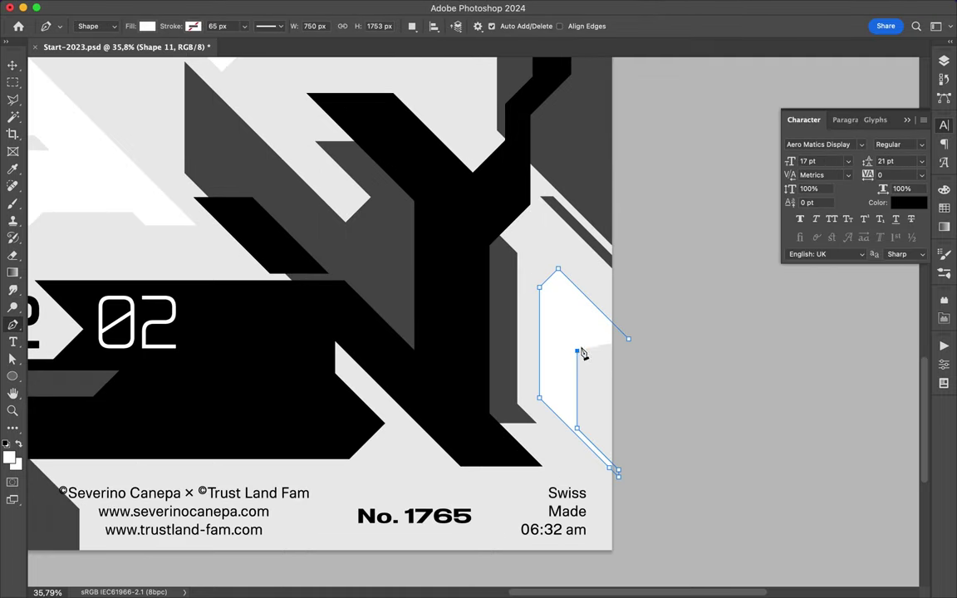
{"action": "left_click", "coordinate": [944, 211]}
Step: Draw Shape 12 as a thin outline along the bottom of the black bar
{"action": "scroll", "coordinate": [546, 243], "scroll_direction": "down", "scroll_amount": 2}
{"action": "left_click", "coordinate": [431, 359]}
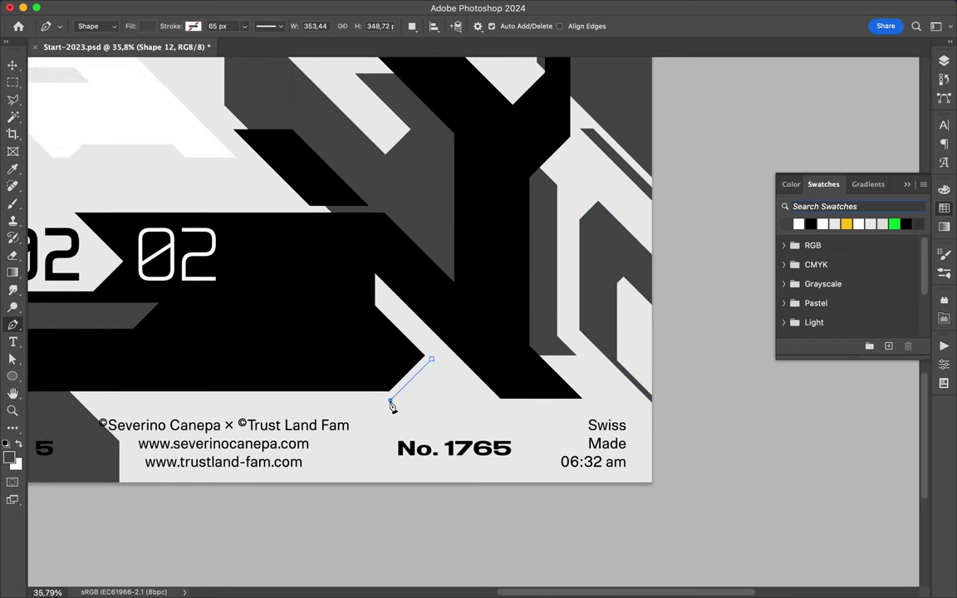
{"action": "left_click", "coordinate": [390, 401]}
{"action": "left_click", "coordinate": [166, 400]}
{"action": "left_click", "coordinate": [206, 406]}
{"action": "left_click", "coordinate": [370, 410]}
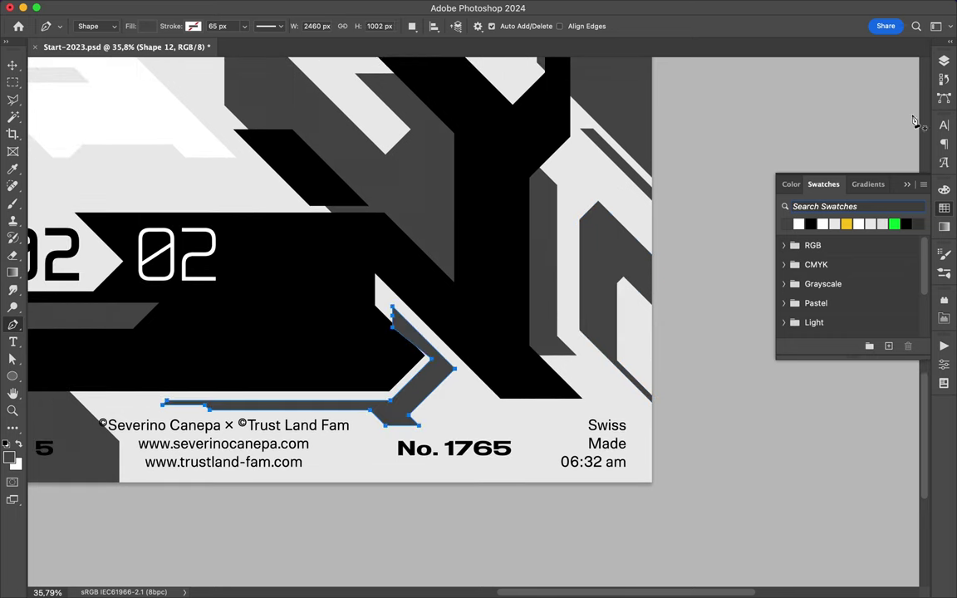
Step: Rasterize Shape 12 and remove its excess part with a Lasso selection
{"action": "left_click", "coordinate": [944, 61]}
{"action": "right_click", "coordinate": [880, 200]}
{"action": "left_click", "coordinate": [827, 458]}
{"action": "key", "text": "l"}
{"action": "left_click", "coordinate": [385, 337]}
{"action": "key", "text": "ctrl+d"}
{"action": "key", "text": "v"}
{"action": "scroll", "coordinate": [483, 341], "scroll_direction": "up", "scroll_amount": 5}
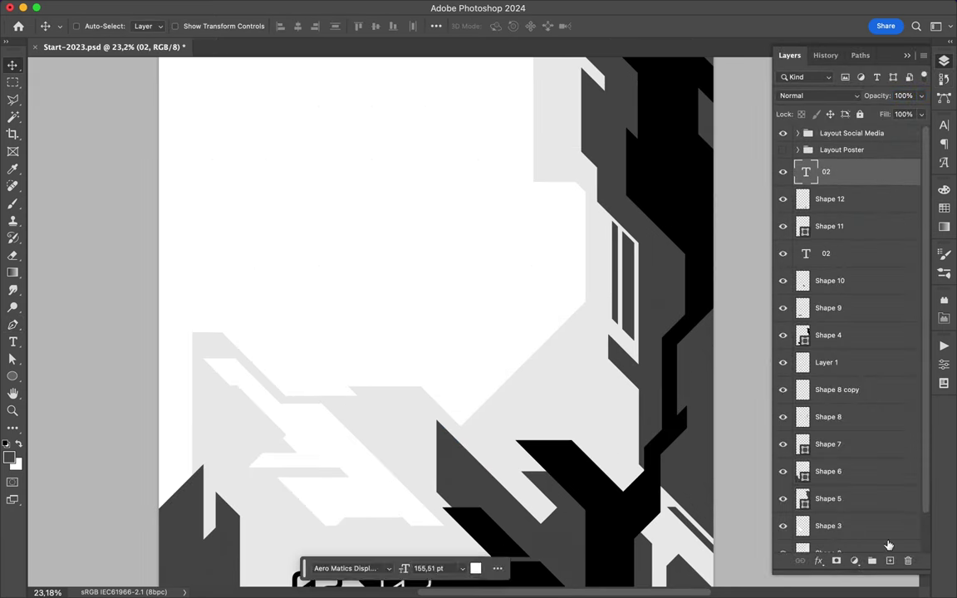
Step: Create a new group and draw a diagonal Pen line with a visible stroke
{"action": "left_click", "coordinate": [871, 561]}
{"action": "key", "text": "p"}
{"action": "left_click", "coordinate": [351, 116]}
{"action": "left_click", "coordinate": [183, 283]}
{"action": "key", "text": "a"}
{"action": "left_click", "coordinate": [244, 26]}
{"action": "left_click", "coordinate": [184, 98]}
Step: Duplicate the line repeatedly to the right to build the diagonal hatch
{"action": "key", "text": "v"}
{"action": "mouse_move", "coordinate": [288, 186]}
{"action": "left_mouse_down"}
{"action": "mouse_move", "coordinate": [281, 203]}
{"action": "mouse_move", "coordinate": [336, 185]}
{"action": "mouse_move", "coordinate": [507, 221]}
{"action": "left_mouse_up"}
{"action": "left_click", "coordinate": [840, 215], "text": "shift"}
{"action": "left_click", "coordinate": [840, 379], "text": "shift"}
{"action": "key", "text": "ctrl+j"}
{"action": "left_click", "coordinate": [840, 379], "text": "shift"}
{"action": "key", "text": "ctrl+j"}
{"action": "left_click", "coordinate": [833, 487], "text": "shift"}
{"action": "key", "text": "ctrl+j"}
Step: Group the hatch lines into Group 1 and merge a copy into one layer
{"action": "key", "text": "ctrl+j"}
{"action": "scroll", "coordinate": [847, 332], "scroll_direction": "down", "scroll_amount": 15}
{"action": "left_click", "coordinate": [840, 273], "text": "shift"}
{"action": "left_click", "coordinate": [436, 25]}
{"action": "key", "text": "ctrl+g"}
Step: Copy a hatch strip to Layer 2, rotate it 90° and place it along the left edge
{"action": "key", "text": "ctrl+j"}
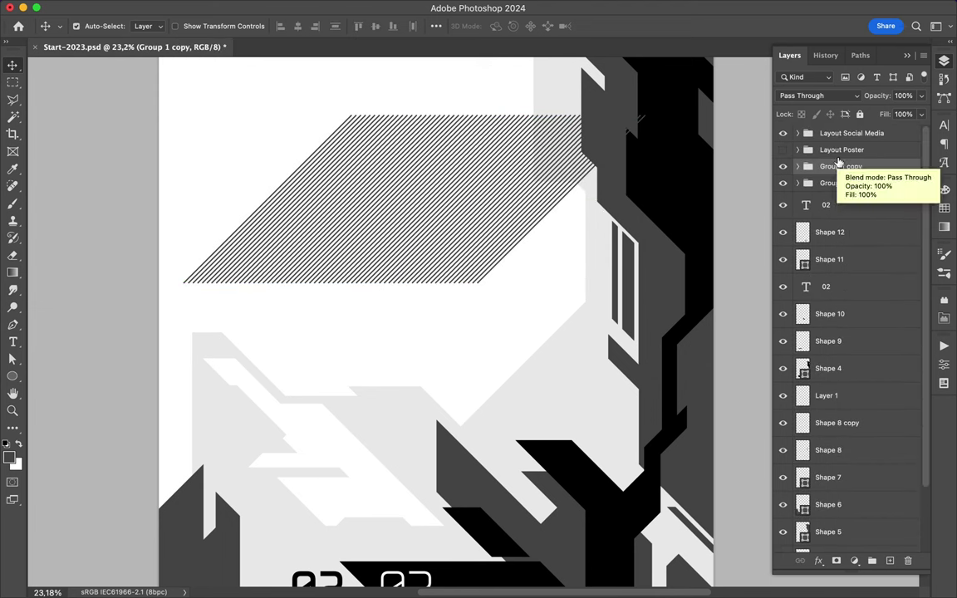
{"action": "key", "text": "ctrl+e"}
{"action": "key", "text": "m"}
{"action": "mouse_move", "coordinate": [235, 180]}
{"action": "left_mouse_down"}
{"action": "mouse_move", "coordinate": [581, 231]}
{"action": "mouse_move", "coordinate": [561, 366]}
{"action": "left_mouse_up"}
{"action": "key", "text": "ctrl+j"}
{"action": "key", "text": "ctrl+minus"}
{"action": "key", "text": "ctrl+t"}
{"action": "left_click_drag", "start_coordinate": [561, 299], "coordinate": [240, 342]}
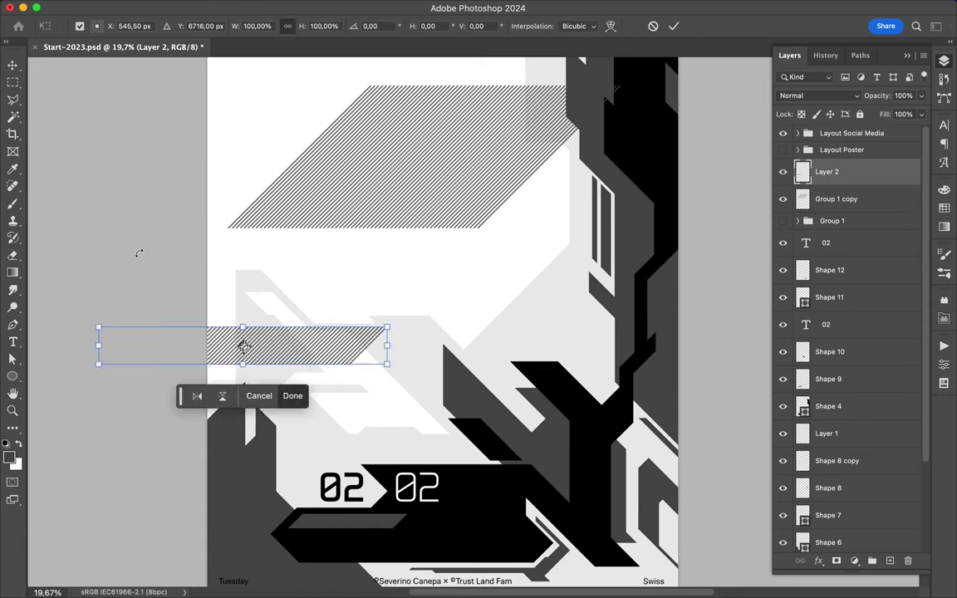
{"action": "left_click_drag", "start_coordinate": [390, 366], "coordinate": [374, 203]}
{"action": "key", "text": "Return"}
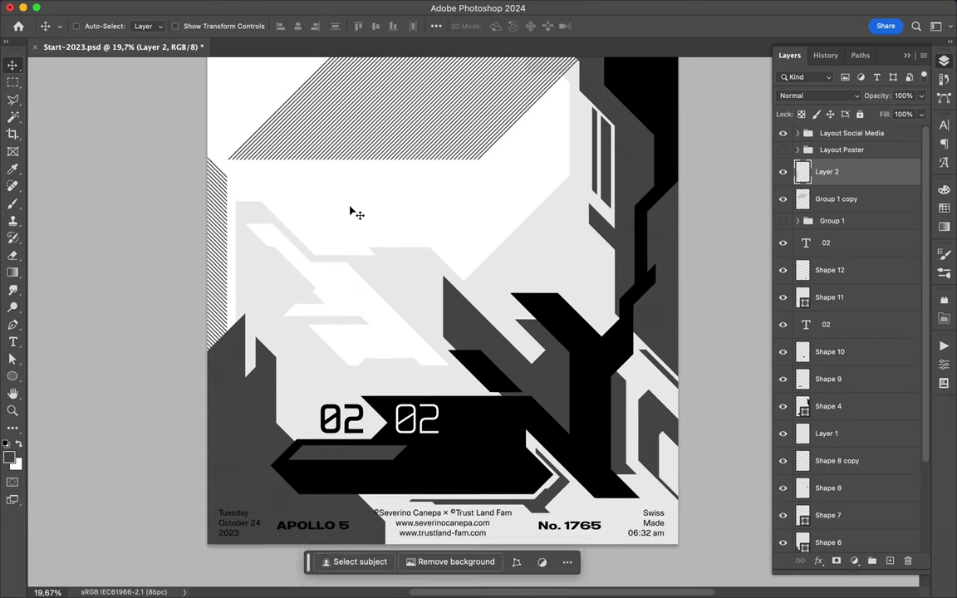
{"action": "scroll", "coordinate": [353, 213], "scroll_direction": "up", "scroll_amount": 2}
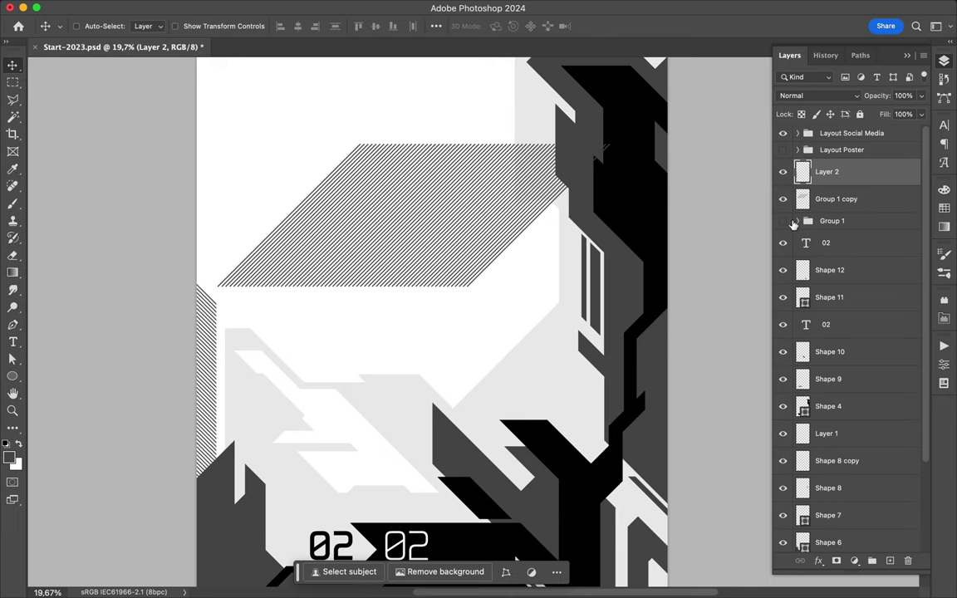
Step: Select the hatch line layers in the group and give them a solid stroke
{"action": "left_click", "coordinate": [805, 222]}
{"action": "left_click", "coordinate": [839, 246]}
{"action": "scroll", "coordinate": [839, 246], "scroll_direction": "down", "scroll_amount": 10}
{"action": "left_click", "coordinate": [843, 320], "text": "shift"}
{"action": "key", "text": "a"}
{"action": "left_click", "coordinate": [244, 26]}
{"action": "left_click", "coordinate": [150, 87]}
{"action": "left_click_drag", "start_coordinate": [491, 286], "coordinate": [482, 293]}
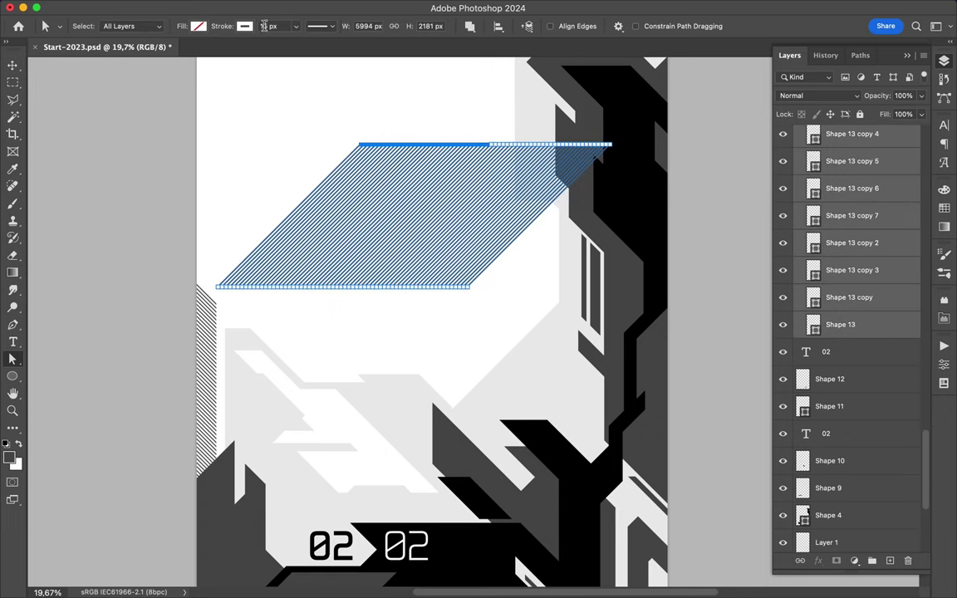
{"action": "key", "text": "ctrl+z"}
{"action": "key", "text": "ctrl+z"}
{"action": "key", "text": "ctrl+z"}
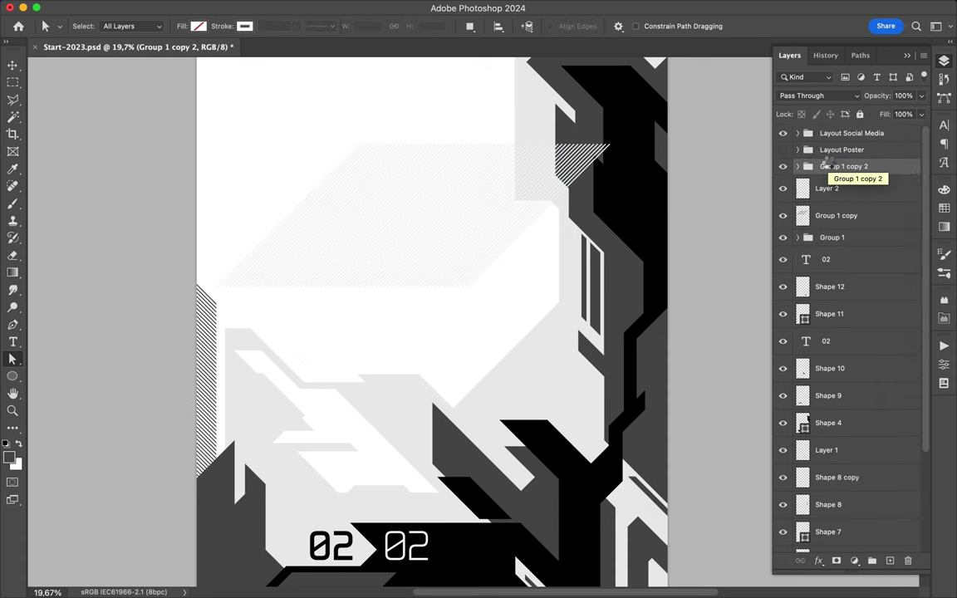
Step: Copy a hatch strip to Layer 3, rotate it 105° and move it to the right edge
{"action": "key", "text": "m"}
{"action": "mouse_move", "coordinate": [406, 192]}
{"action": "left_mouse_down"}
{"action": "mouse_move", "coordinate": [607, 245]}
{"action": "mouse_move", "coordinate": [670, 158]}
{"action": "left_mouse_up"}
{"action": "key", "text": "ctrl+j"}
{"action": "key", "text": "ctrl+t"}
{"action": "key", "text": "Return"}
{"action": "left_click_drag", "start_coordinate": [603, 135], "coordinate": [667, 220]}
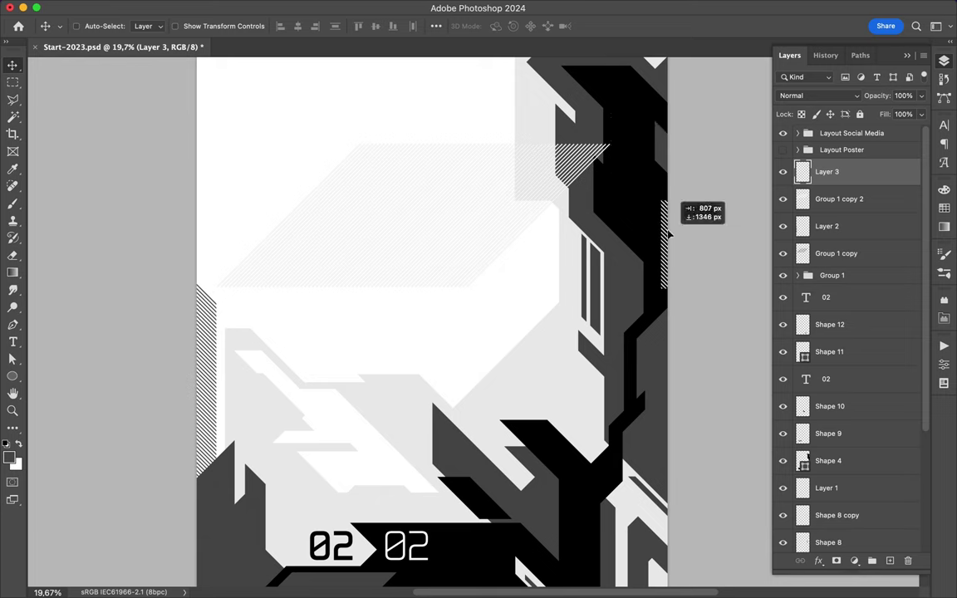
Step: Hide Layer 3 and the group copies, and move Layer 2 beneath Group 1
{"action": "scroll", "coordinate": [532, 205], "scroll_direction": "down", "scroll_amount": 2}
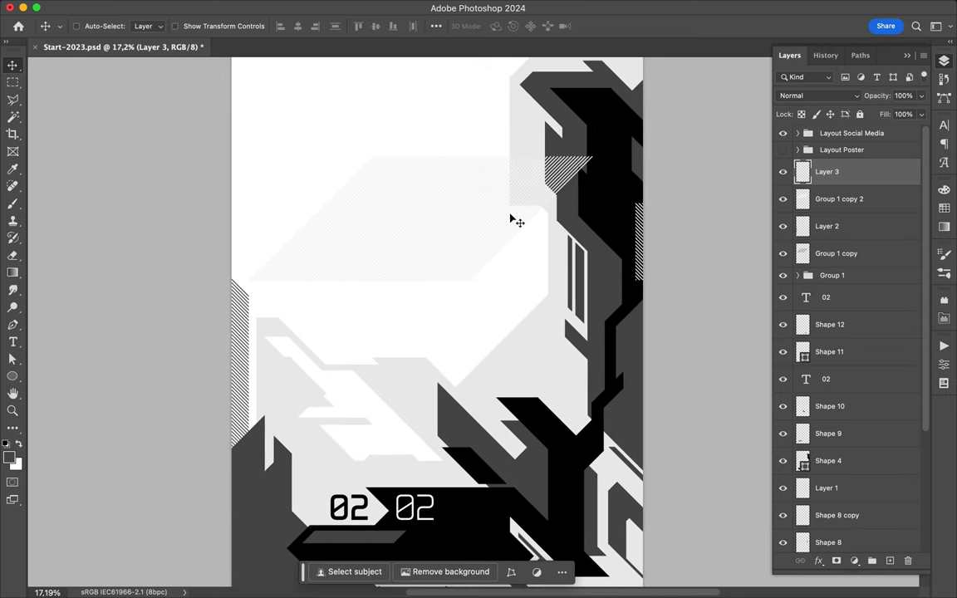
{"action": "left_click_drag", "start_coordinate": [782, 177], "coordinate": [783, 253]}
{"action": "left_click_drag", "start_coordinate": [830, 226], "coordinate": [831, 281]}
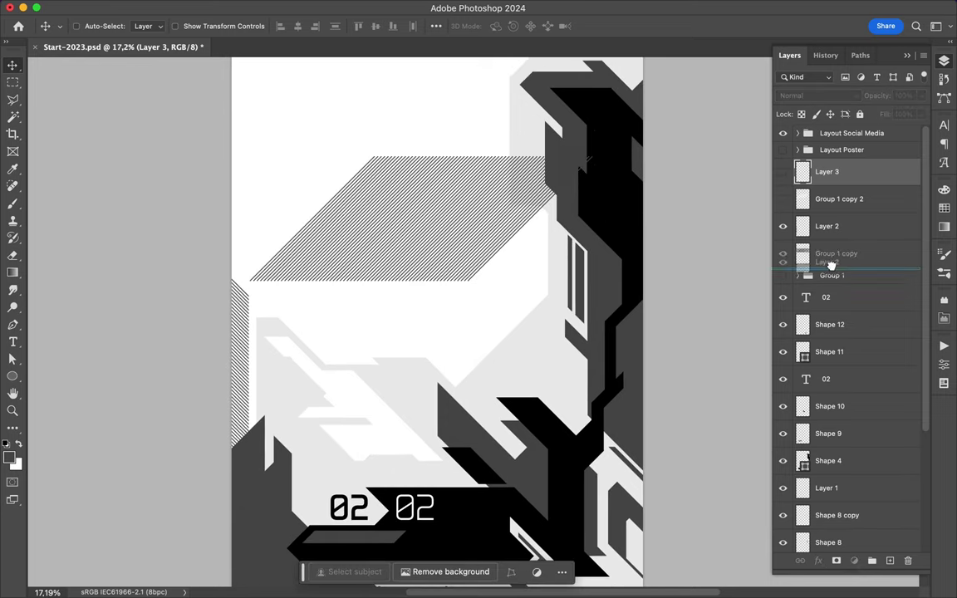
{"action": "left_click_drag", "start_coordinate": [432, 245], "coordinate": [432, 189]}
{"action": "scroll", "coordinate": [324, 338], "scroll_direction": "up", "scroll_amount": 1}
Step: Draw Shape 14 at the lower-left edge with a black fill
{"action": "key", "text": "p"}
{"action": "left_click", "coordinate": [209, 341]}
{"action": "left_click", "coordinate": [217, 382]}
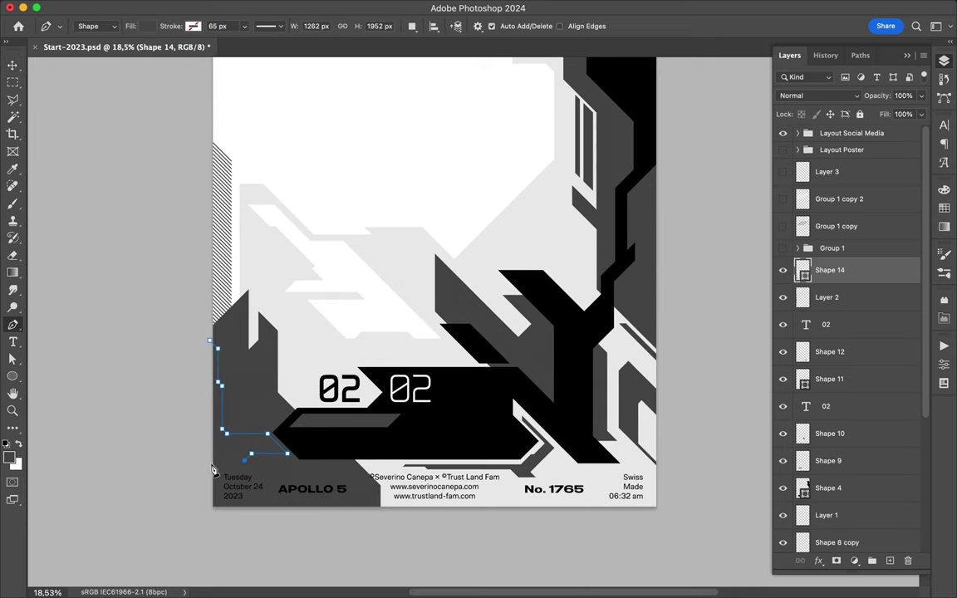
{"action": "left_click", "coordinate": [140, 26]}
{"action": "left_click", "coordinate": [68, 97]}
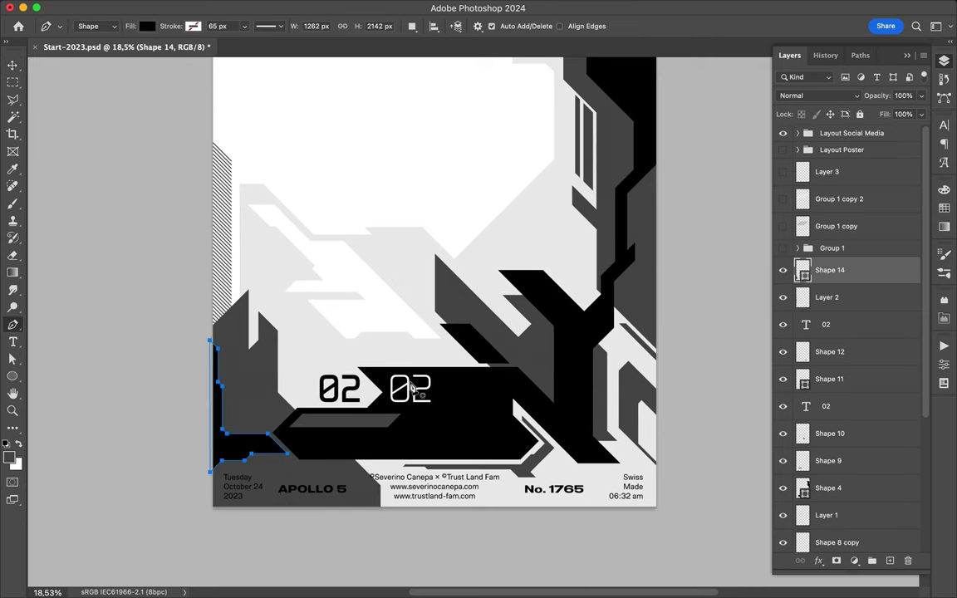
Step: Duplicate the white 02 to its right and select the copy's text
{"action": "key", "text": "v"}
{"action": "left_click_drag", "start_coordinate": [410, 388], "coordinate": [469, 405]}
{"action": "double_click", "coordinate": [467, 405]}
{"action": "left_click", "coordinate": [947, 163]}
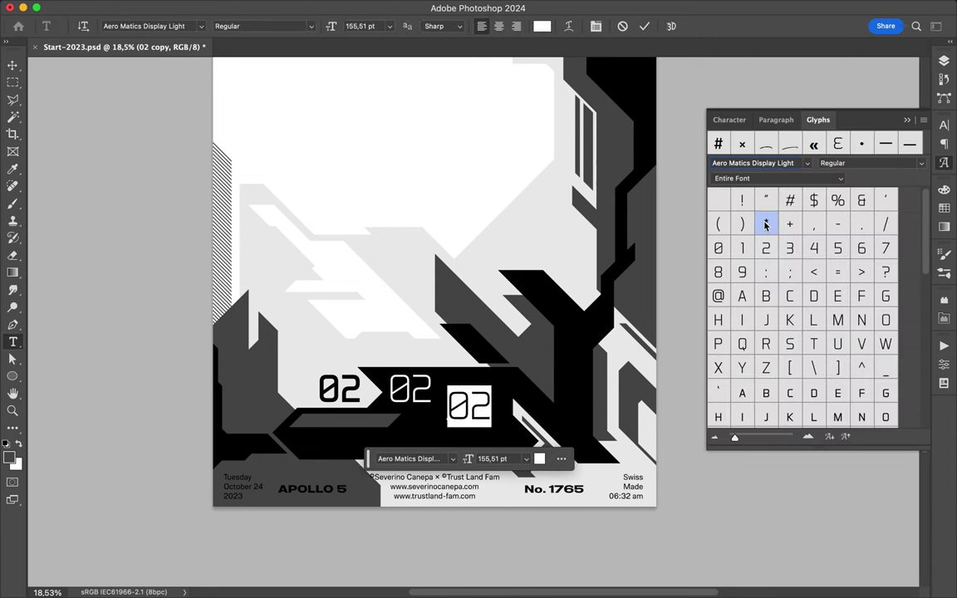
Step: Replace the copied text with the glyphs *«×+ from the Glyphs panel
{"action": "double_click", "coordinate": [768, 220]}
{"action": "scroll", "coordinate": [795, 268], "scroll_direction": "down", "scroll_amount": 3}
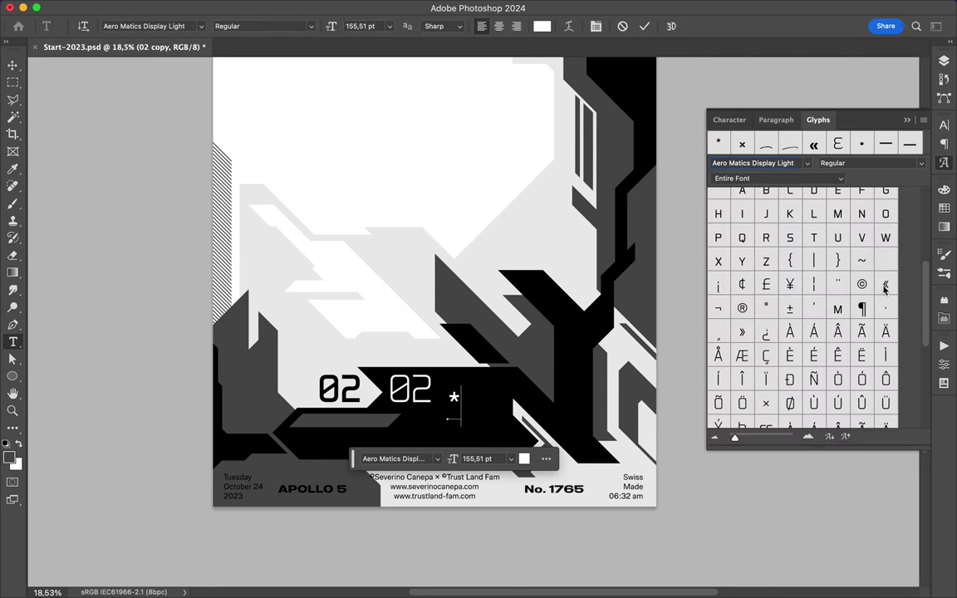
{"action": "double_click", "coordinate": [885, 314]}
{"action": "scroll", "coordinate": [864, 309], "scroll_direction": "down", "scroll_amount": 5}
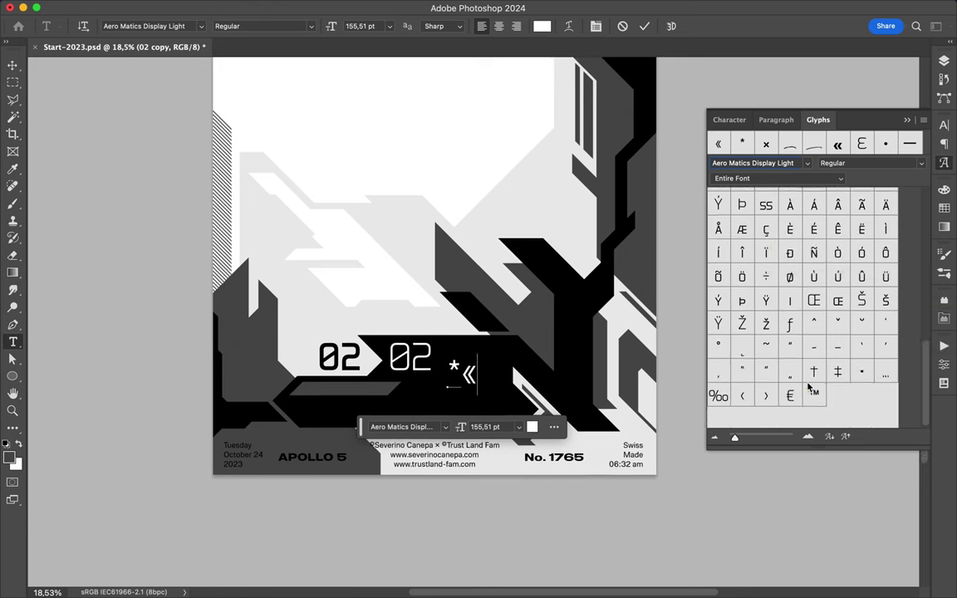
{"action": "scroll", "coordinate": [814, 365], "scroll_direction": "up", "scroll_amount": 8}
{"action": "scroll", "coordinate": [818, 349], "scroll_direction": "down", "scroll_amount": 3}
{"action": "double_click", "coordinate": [765, 381]}
{"action": "scroll", "coordinate": [817, 335], "scroll_direction": "up", "scroll_amount": 5}
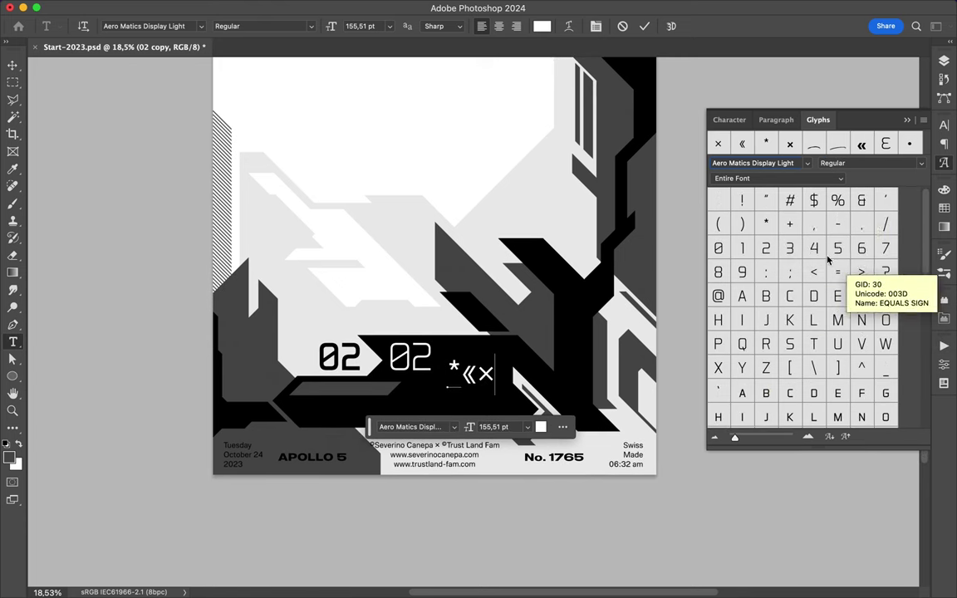
{"action": "double_click", "coordinate": [790, 223]}
{"action": "left_click", "coordinate": [13, 64]}
{"action": "key", "text": "t"}
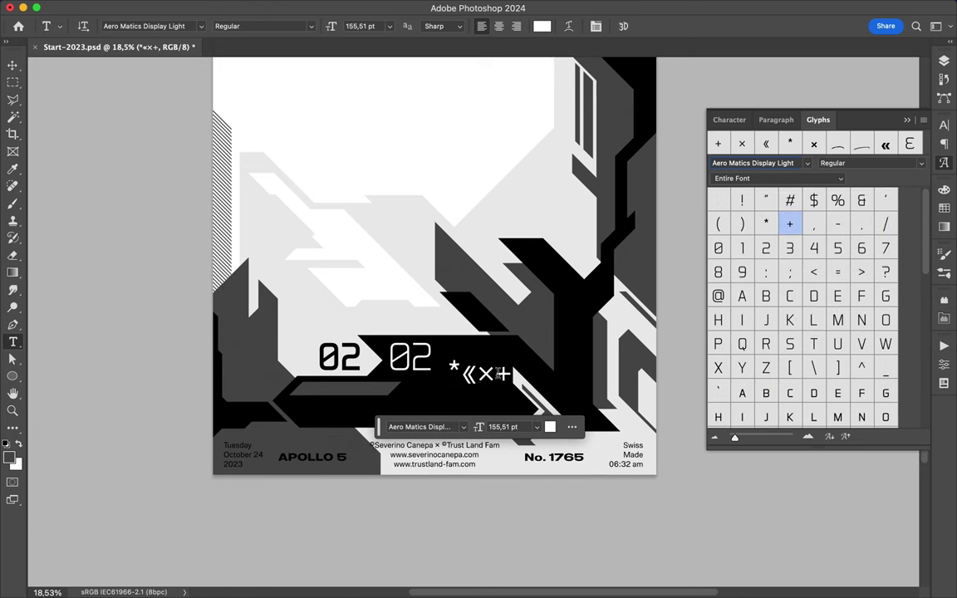
Step: Place a + glyph on the canvas and scale it up greatly with Free Transform
{"action": "left_click", "coordinate": [459, 300]}
{"action": "key", "text": "ctrl+t"}
{"action": "left_click_drag", "start_coordinate": [465, 296], "coordinate": [564, 185]}
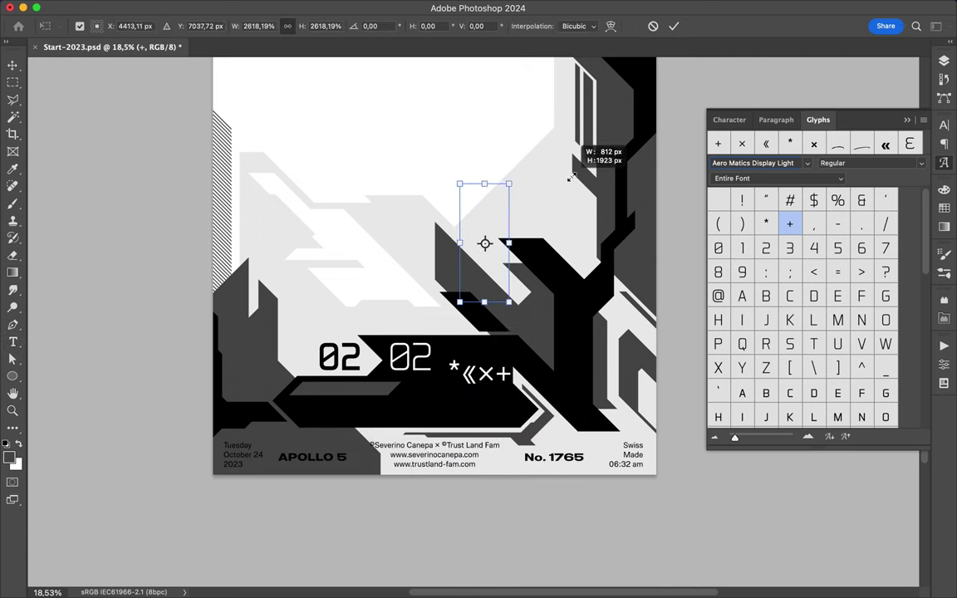
{"action": "key", "text": "Return"}
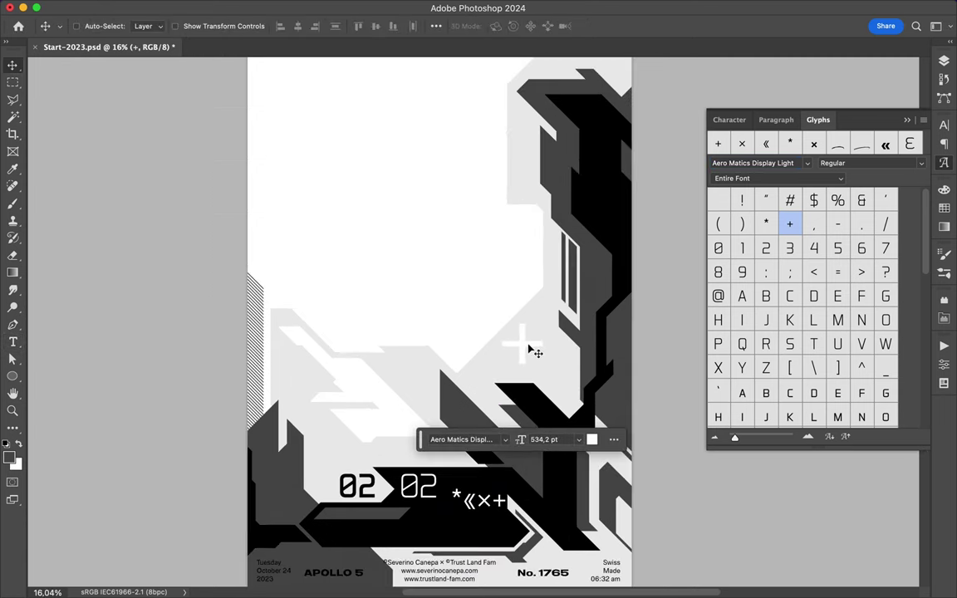
Step: Color the plus copy yellow, move it to the upper left and shrink it
{"action": "left_click", "coordinate": [943, 208]}
{"action": "left_click", "coordinate": [787, 224]}
{"action": "left_click_drag", "start_coordinate": [365, 199], "coordinate": [385, 165]}
{"action": "key", "text": "ctrl+t"}
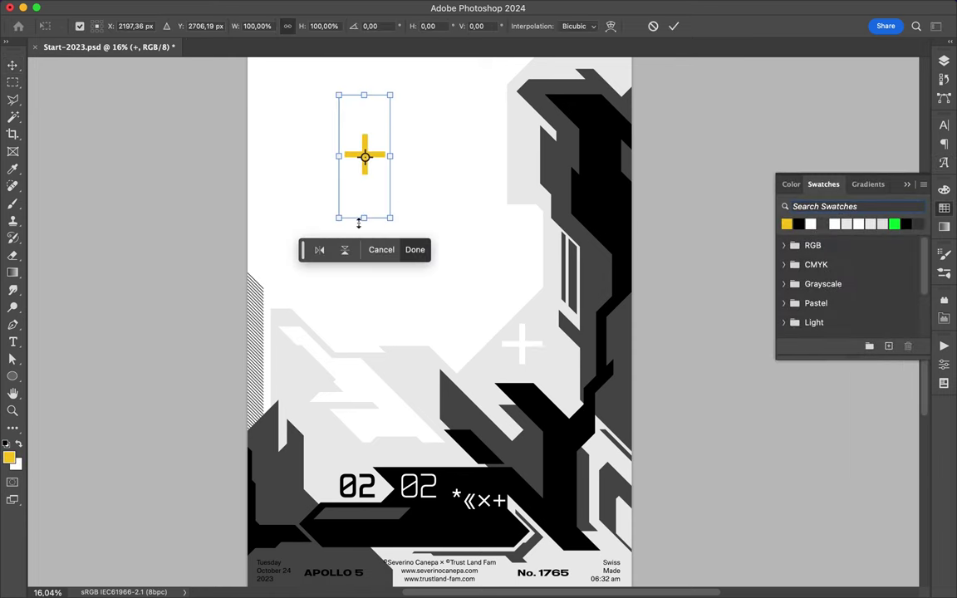
{"action": "left_click_drag", "start_coordinate": [363, 220], "coordinate": [360, 170]}
{"action": "key", "text": "Return"}
Step: Pen-draw a large angular shape running from the lower middle up to the top right
{"action": "scroll", "coordinate": [515, 367], "scroll_direction": "down", "scroll_amount": 1}
{"action": "scroll", "coordinate": [515, 368], "scroll_direction": "up", "scroll_amount": 1}
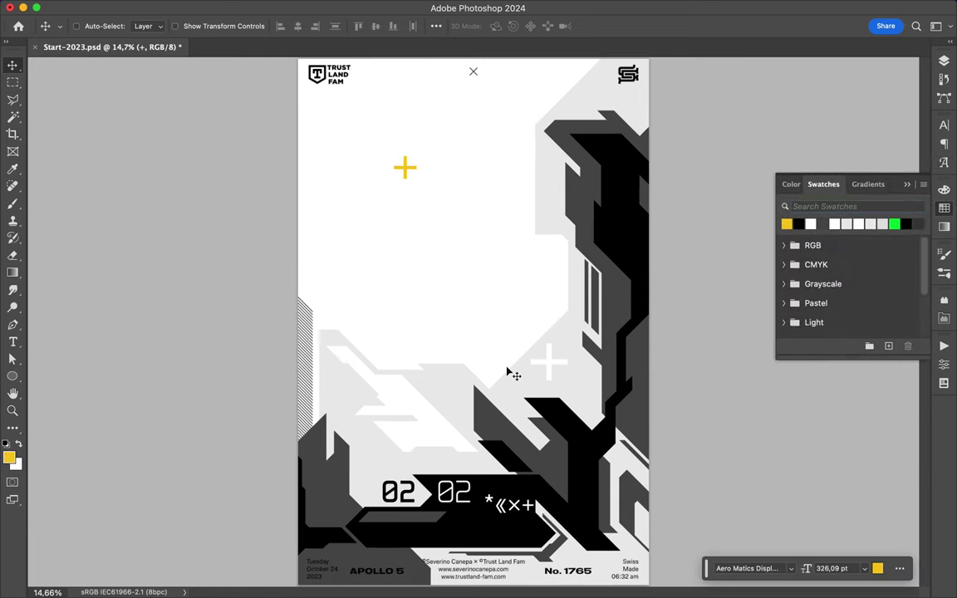
{"action": "key", "text": "p"}
{"action": "left_click", "coordinate": [563, 433]}
{"action": "left_click", "coordinate": [564, 481]}
{"action": "left_click", "coordinate": [384, 312]}
{"action": "left_click", "coordinate": [385, 225]}
{"action": "left_click", "coordinate": [439, 279]}
{"action": "left_click", "coordinate": [456, 87]}
{"action": "left_click", "coordinate": [649, 85]}
Step: Set the angular shape's fill to none so only its outline remains
{"action": "key", "text": "a"}
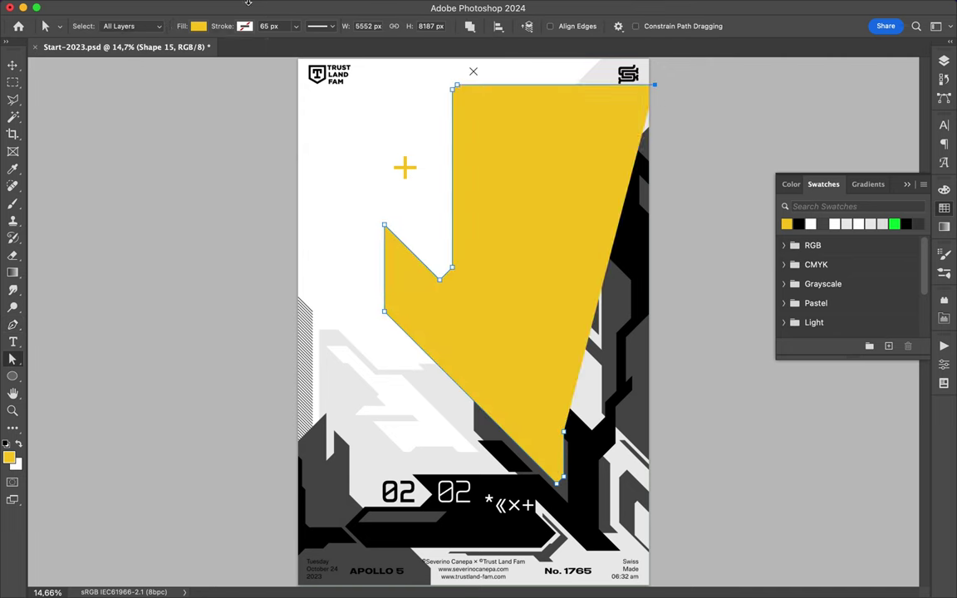
{"action": "left_click", "coordinate": [197, 25]}
{"action": "left_click", "coordinate": [162, 48]}
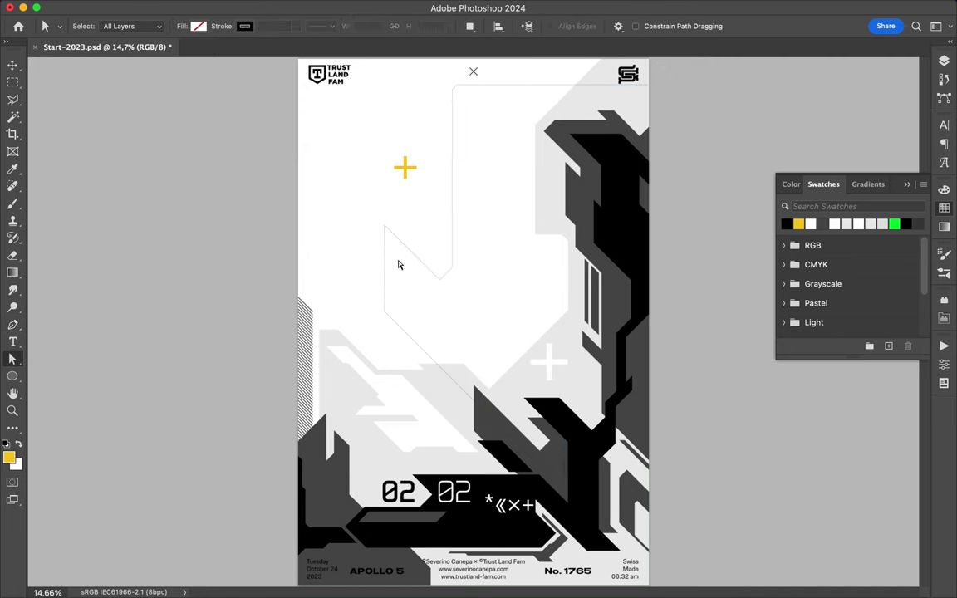
{"action": "scroll", "coordinate": [410, 522], "scroll_direction": "up", "scroll_amount": 2}
Step: Pen-draw a white-filled shape on the left grey block and adjust its layer options
{"action": "key", "text": "p"}
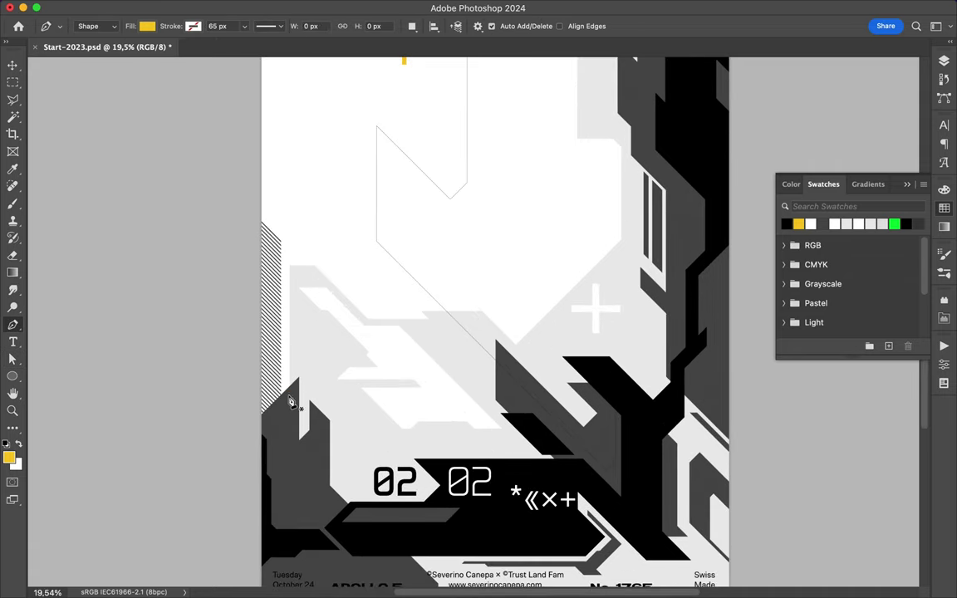
{"action": "left_click", "coordinate": [291, 394]}
{"action": "left_click", "coordinate": [147, 26]}
{"action": "left_click", "coordinate": [66, 88]}
{"action": "left_click", "coordinate": [944, 61]}
{"action": "right_click", "coordinate": [830, 171]}
{"action": "left_click", "coordinate": [795, 391]}
Step: Lasso-select the left piece and nudge it slightly down and right
{"action": "key", "text": "l"}
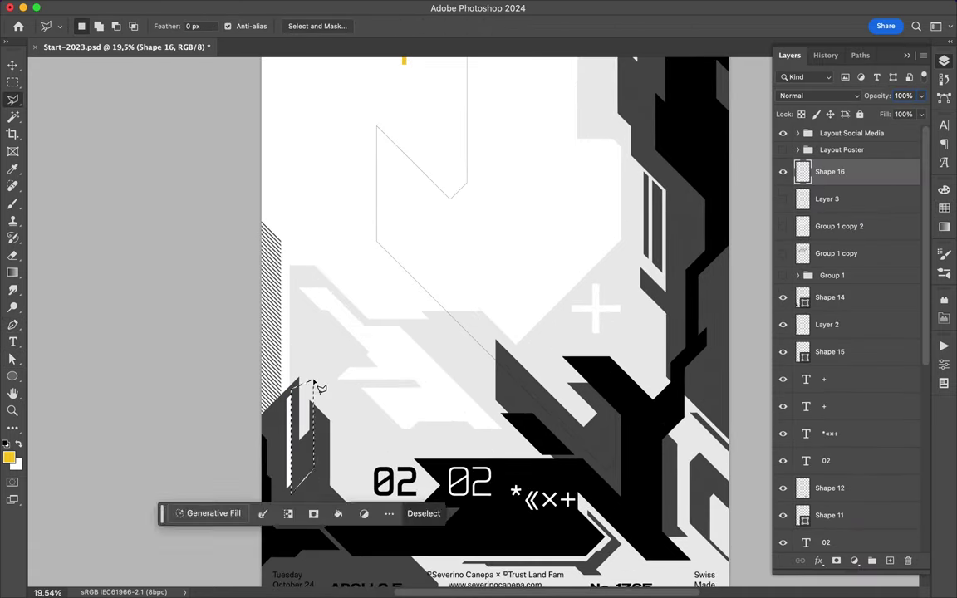
{"action": "key", "text": "v"}
{"action": "mouse_move", "coordinate": [303, 402]}
{"action": "left_mouse_down"}
{"action": "mouse_move", "coordinate": [309, 415]}
{"action": "mouse_move", "coordinate": [304, 404]}
{"action": "left_mouse_up"}
{"action": "scroll", "coordinate": [421, 387], "scroll_direction": "down", "scroll_amount": 2}
{"action": "key", "text": "l"}
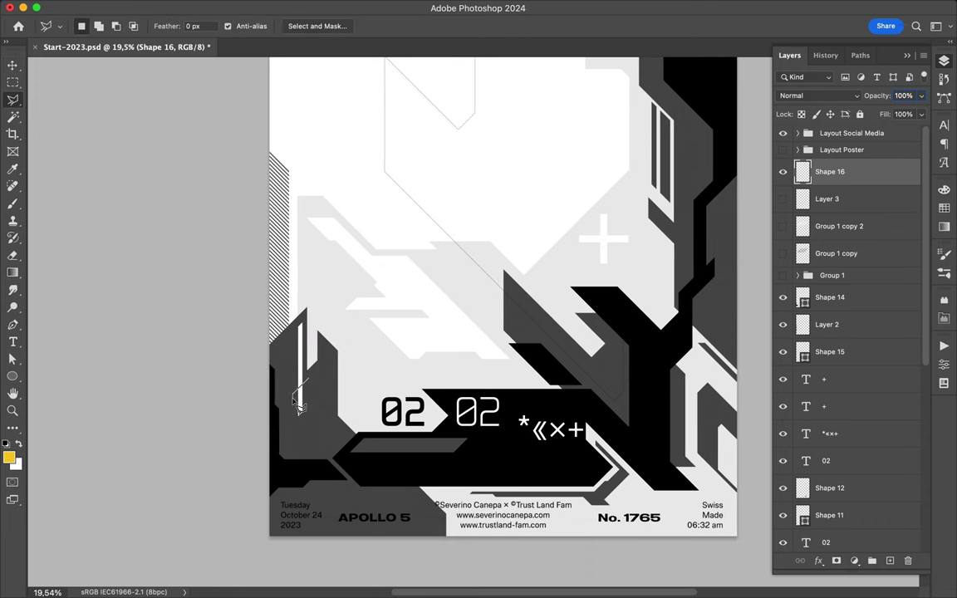
{"action": "scroll", "coordinate": [574, 356], "scroll_direction": "up", "scroll_amount": 2}
{"action": "scroll", "coordinate": [572, 356], "scroll_direction": "down", "scroll_amount": 2}
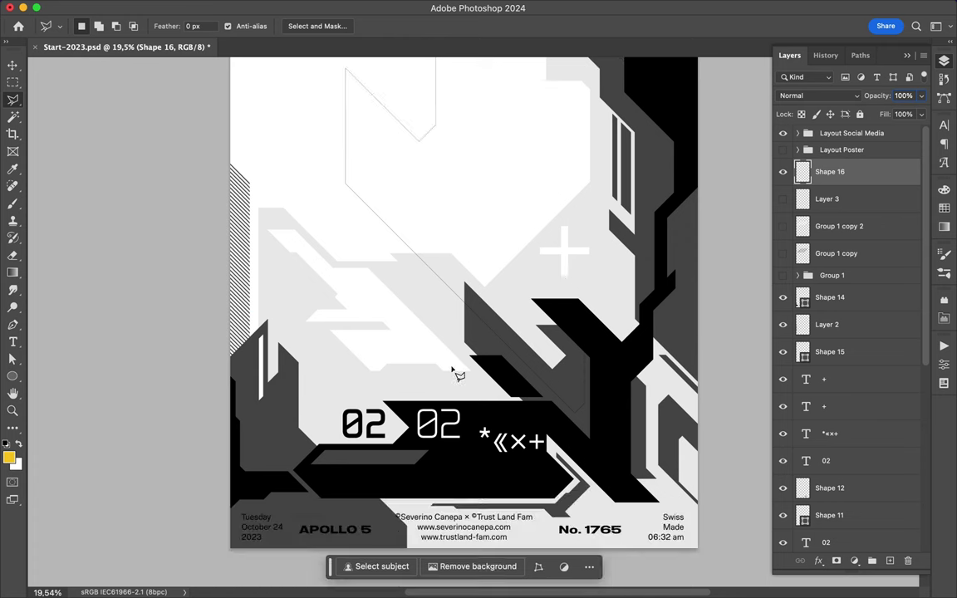
Step: Start Shape 17 at the left edge, placing anchors down toward the bottom
{"action": "key", "text": "p"}
{"action": "left_click", "coordinate": [255, 314]}
{"action": "left_click", "coordinate": [255, 356]}
{"action": "left_click", "coordinate": [242, 372]}
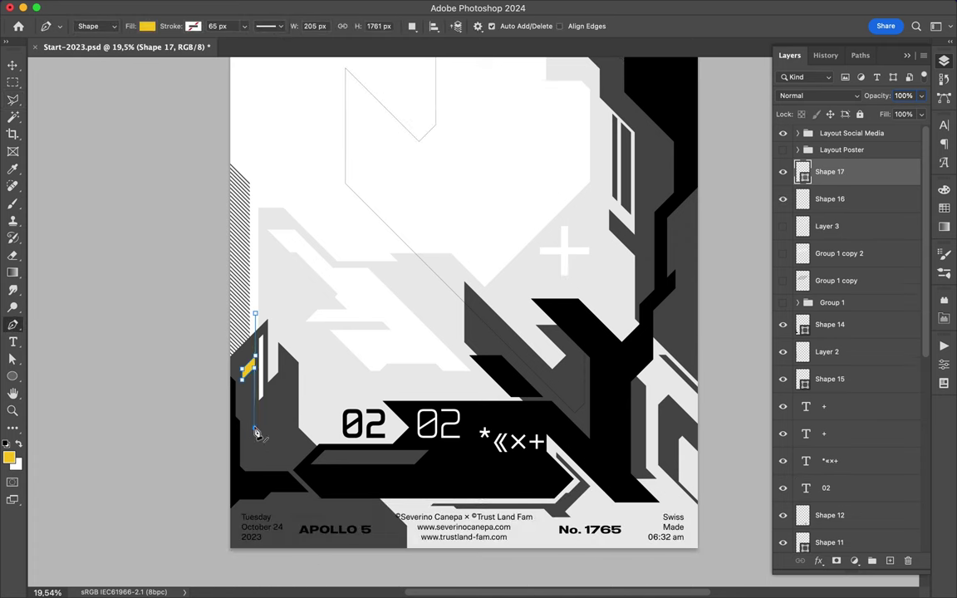
{"action": "left_click", "coordinate": [285, 424]}
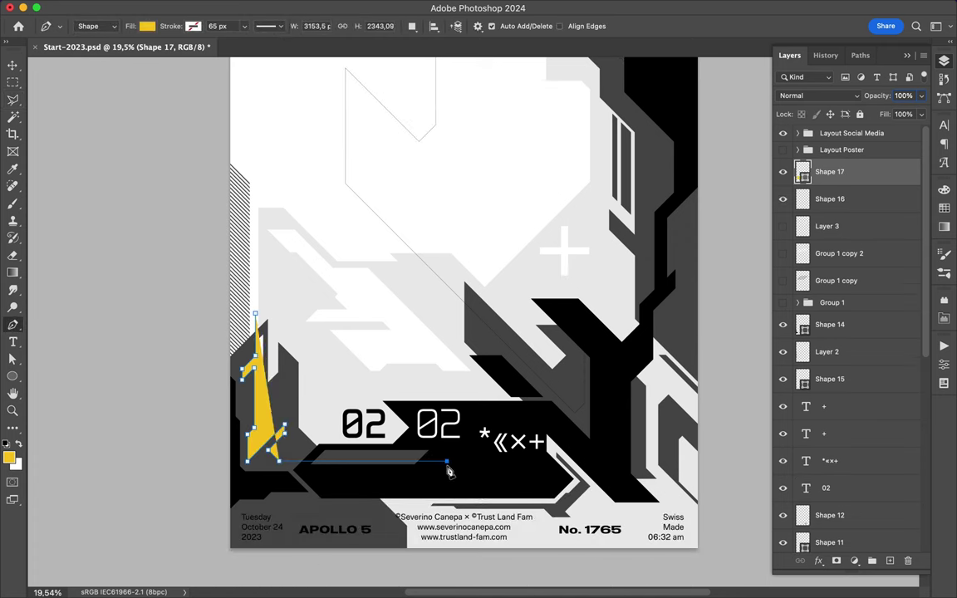
{"action": "left_click", "coordinate": [281, 463]}
{"action": "left_click", "coordinate": [306, 472]}
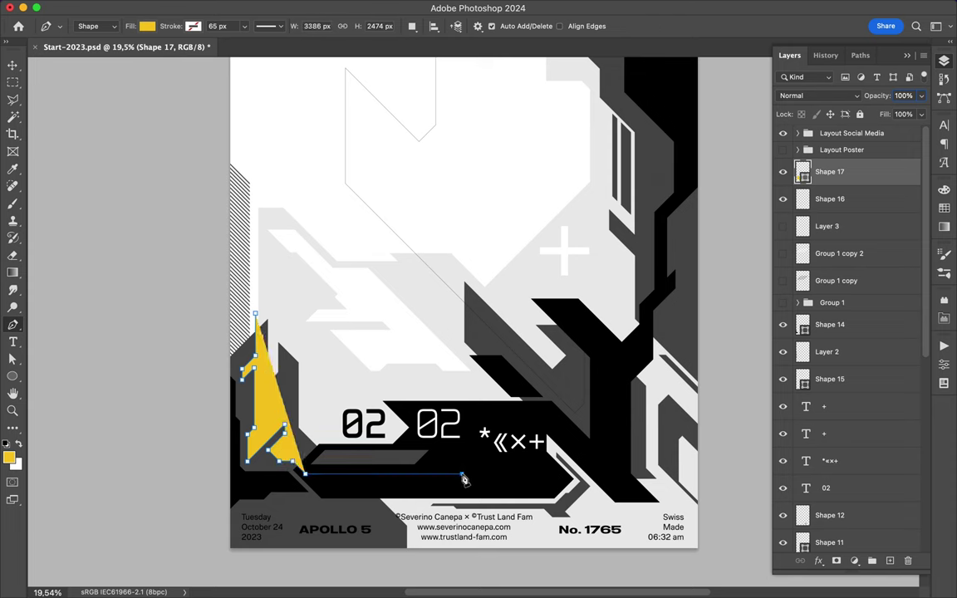
Step: Continue Shape 17 along the dark bottom band and close it at the right edge
{"action": "left_click", "coordinate": [466, 470]}
{"action": "left_click", "coordinate": [453, 446]}
{"action": "left_click", "coordinate": [492, 485]}
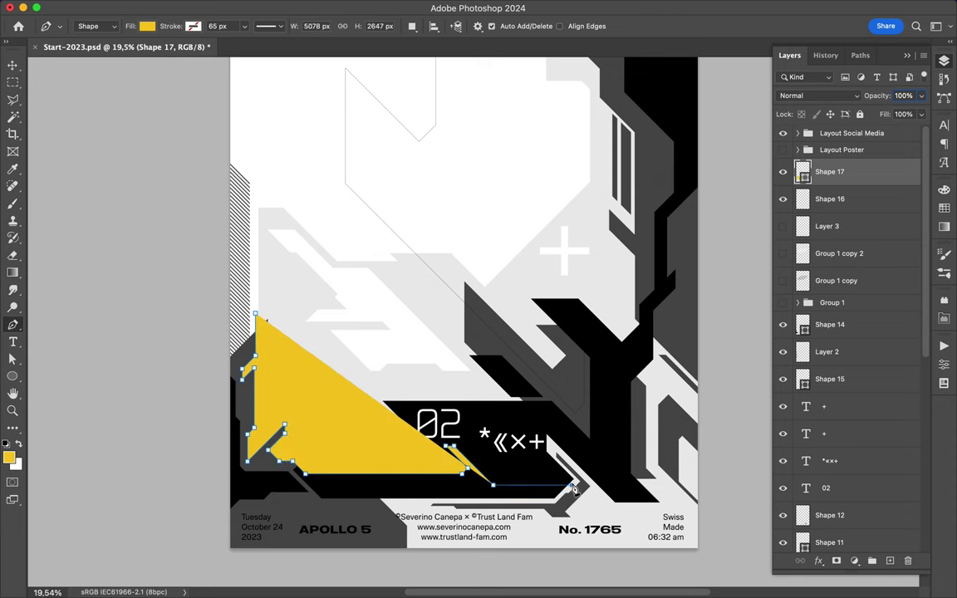
{"action": "left_click", "coordinate": [571, 486]}
{"action": "left_click", "coordinate": [598, 510]}
{"action": "left_click", "coordinate": [688, 513]}
{"action": "left_click", "coordinate": [698, 522]}
Step: Give Shape 17 no fill and a white 5 px stroke
{"action": "key", "text": "a"}
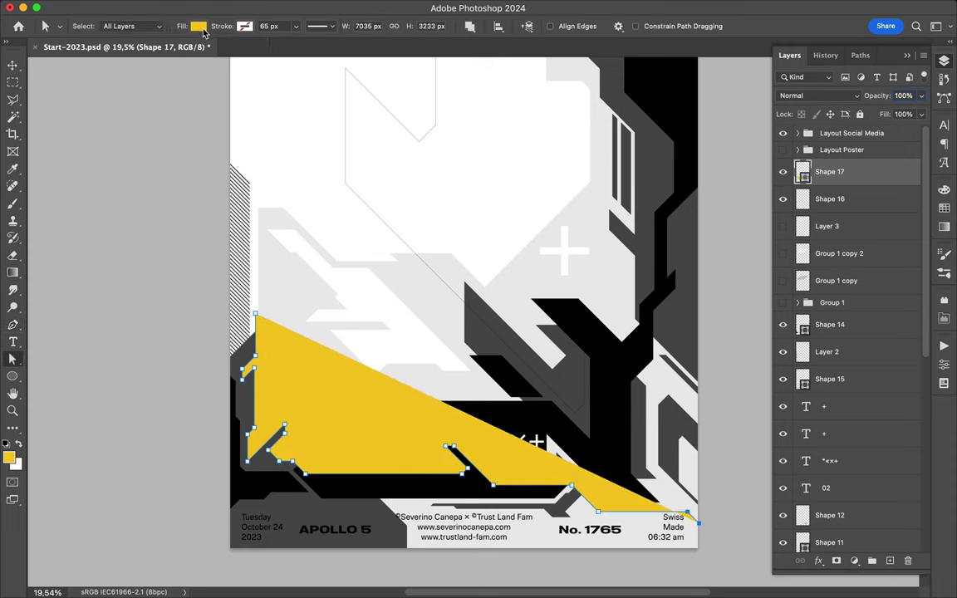
{"action": "left_click", "coordinate": [197, 26]}
{"action": "left_click", "coordinate": [107, 49]}
{"action": "left_click", "coordinate": [244, 25]}
{"action": "left_click", "coordinate": [170, 47]}
{"action": "left_click", "coordinate": [220, 94]}
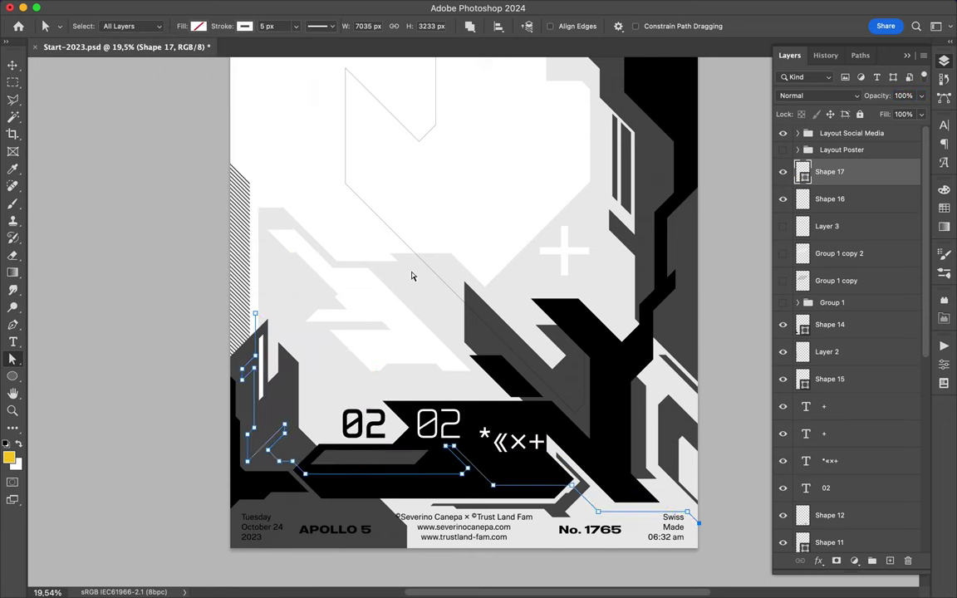
Step: Add an anchor point on the straight segment of the Shape 17 outline
{"action": "key", "text": "v"}
{"action": "key", "text": "p"}
{"action": "scroll", "coordinate": [362, 408], "scroll_direction": "up", "scroll_amount": 3}
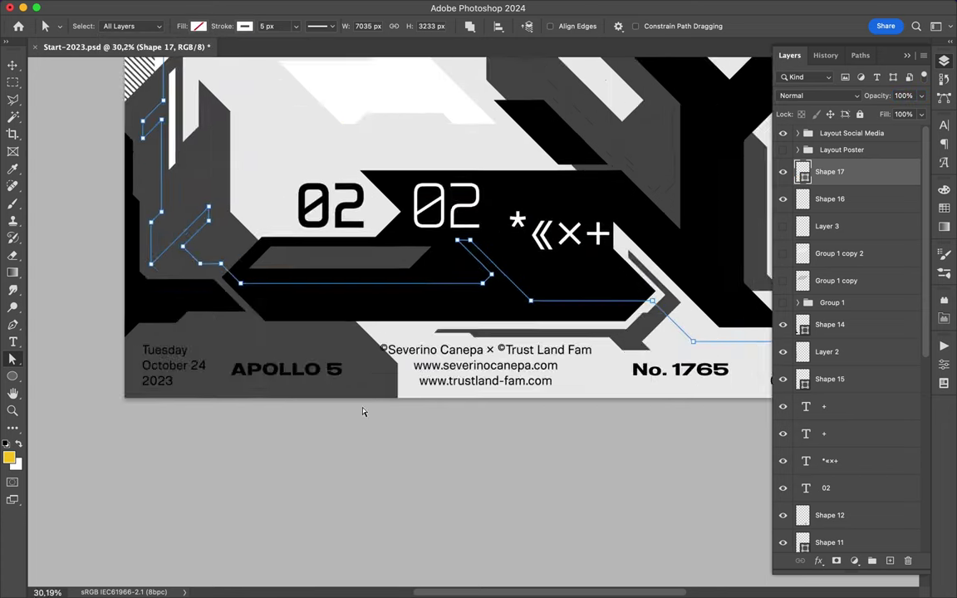
{"action": "scroll", "coordinate": [361, 408], "scroll_direction": "up", "scroll_amount": 3}
{"action": "scroll", "coordinate": [206, 404], "scroll_direction": "up", "scroll_amount": 2}
{"action": "left_click", "coordinate": [205, 398]}
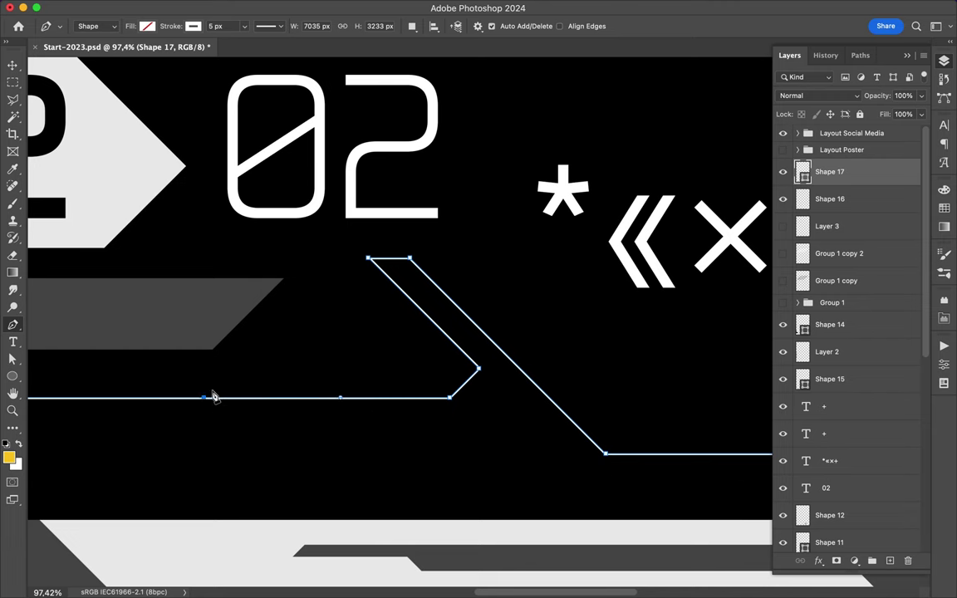
{"action": "scroll", "coordinate": [210, 404], "scroll_direction": "down", "scroll_amount": 2}
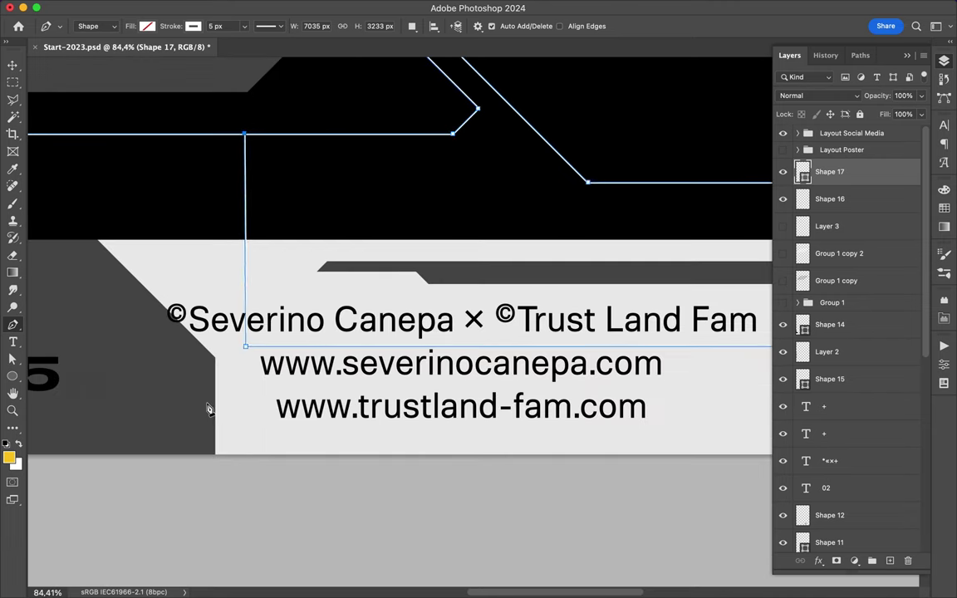
Step: Pen-draw the points of a new shape along the outline's bend
{"action": "key", "text": "a"}
{"action": "scroll", "coordinate": [246, 350], "scroll_direction": "down", "scroll_amount": 2}
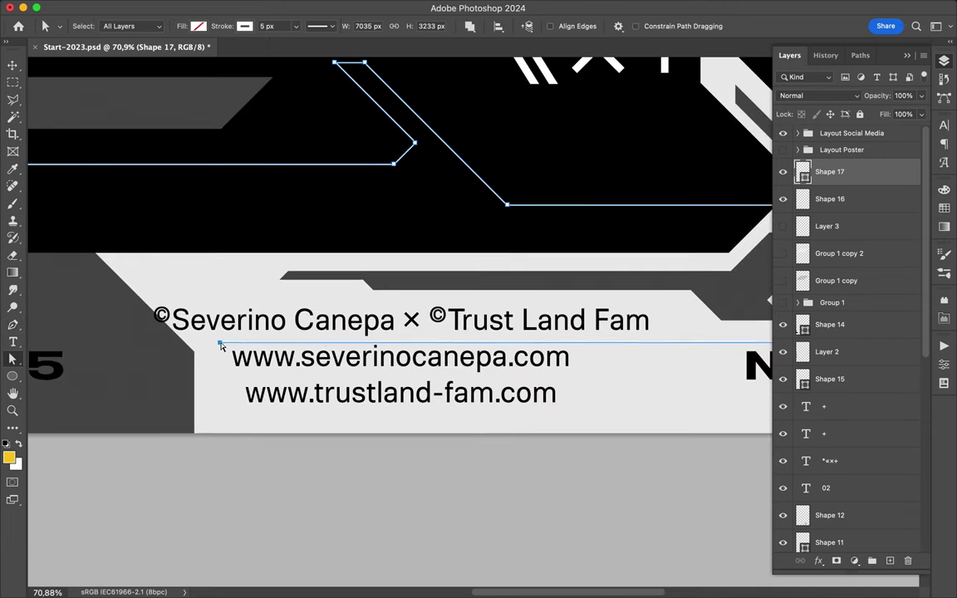
{"action": "scroll", "coordinate": [250, 427], "scroll_direction": "right", "scroll_amount": 5}
{"action": "scroll", "coordinate": [250, 427], "scroll_direction": "left", "scroll_amount": 8}
{"action": "scroll", "coordinate": [250, 427], "scroll_direction": "up", "scroll_amount": 3}
{"action": "scroll", "coordinate": [254, 432], "scroll_direction": "up", "scroll_amount": 3}
{"action": "key", "text": "p"}
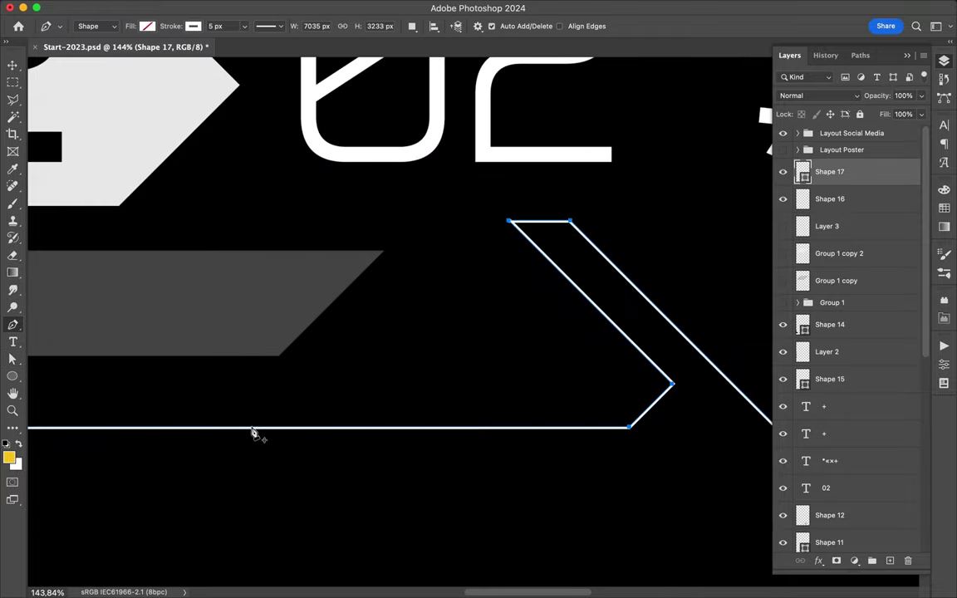
{"action": "left_click", "coordinate": [270, 425]}
{"action": "left_click", "coordinate": [619, 427]}
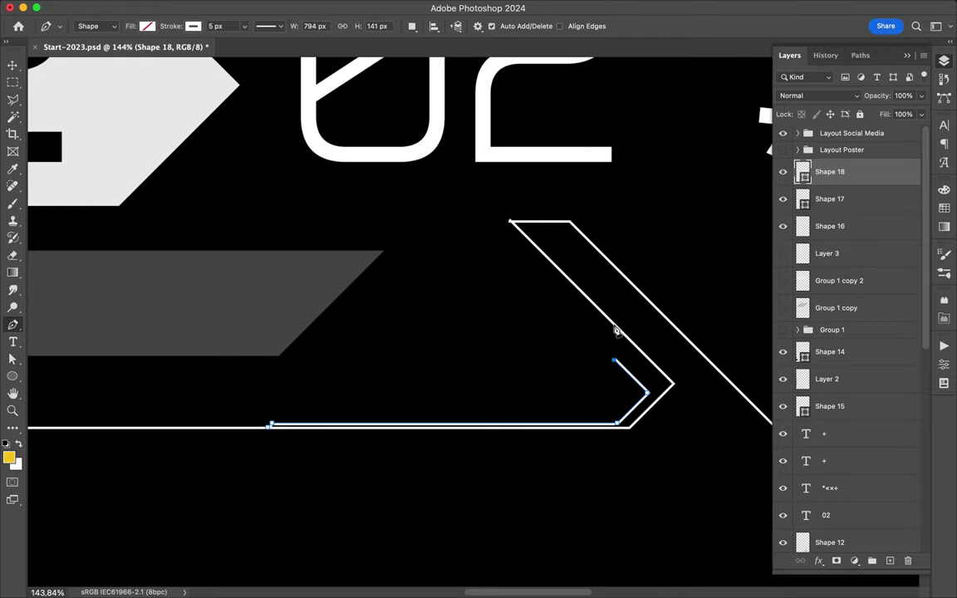
Step: Fill the new Shape 18 white, then reselect the Shape 17 outline path
{"action": "left_click", "coordinate": [147, 26]}
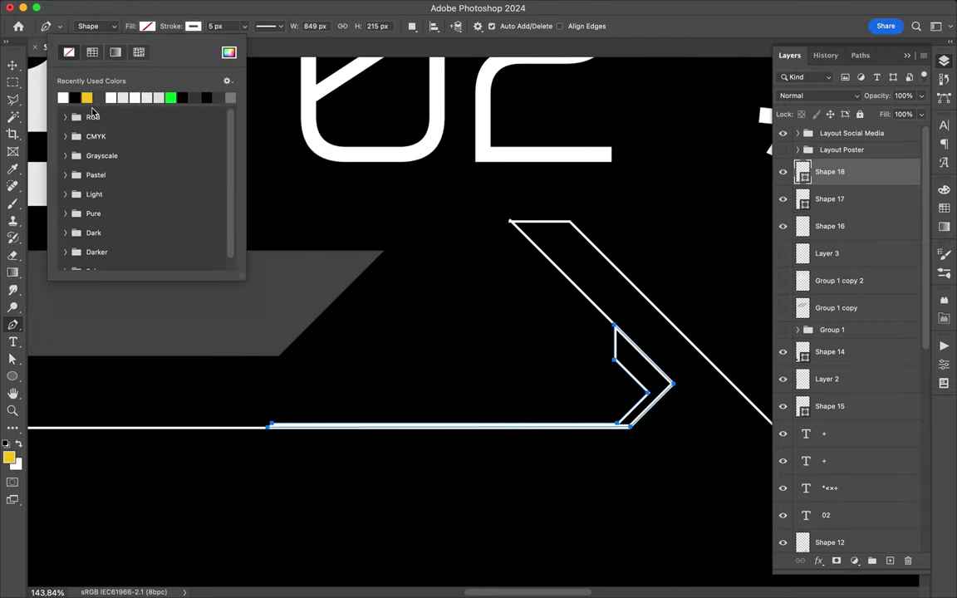
{"action": "left_click", "coordinate": [63, 47]}
{"action": "scroll", "coordinate": [408, 319], "scroll_direction": "down", "scroll_amount": 1}
{"action": "scroll", "coordinate": [407, 320], "scroll_direction": "down", "scroll_amount": 2}
{"action": "scroll", "coordinate": [466, 257], "scroll_direction": "up", "scroll_amount": 3}
{"action": "key", "text": "a"}
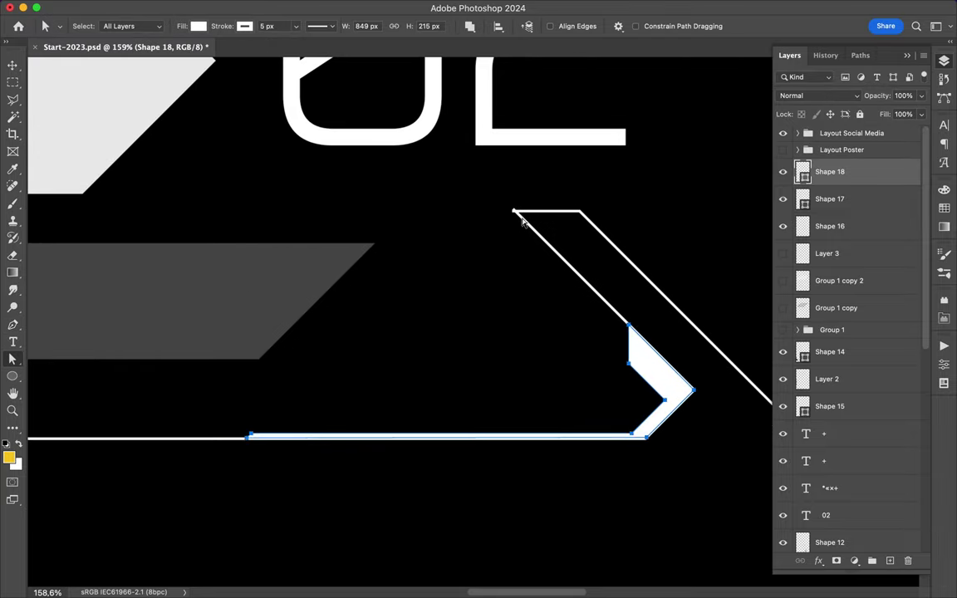
{"action": "left_click", "coordinate": [515, 212]}
{"action": "left_click", "coordinate": [320, 26]}
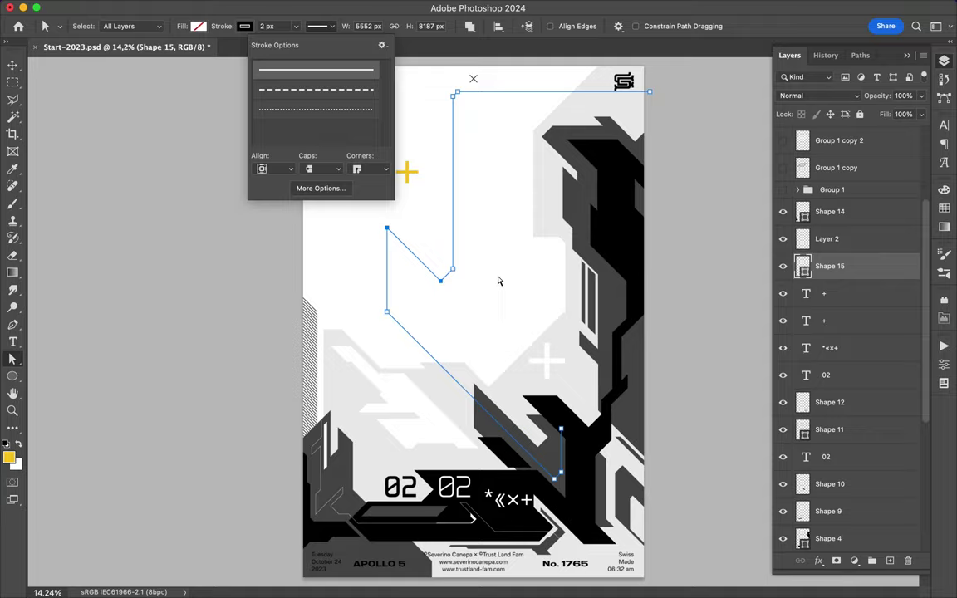
Step: Place an anchor for the new band shape beside the thin line
{"action": "key", "text": "v"}
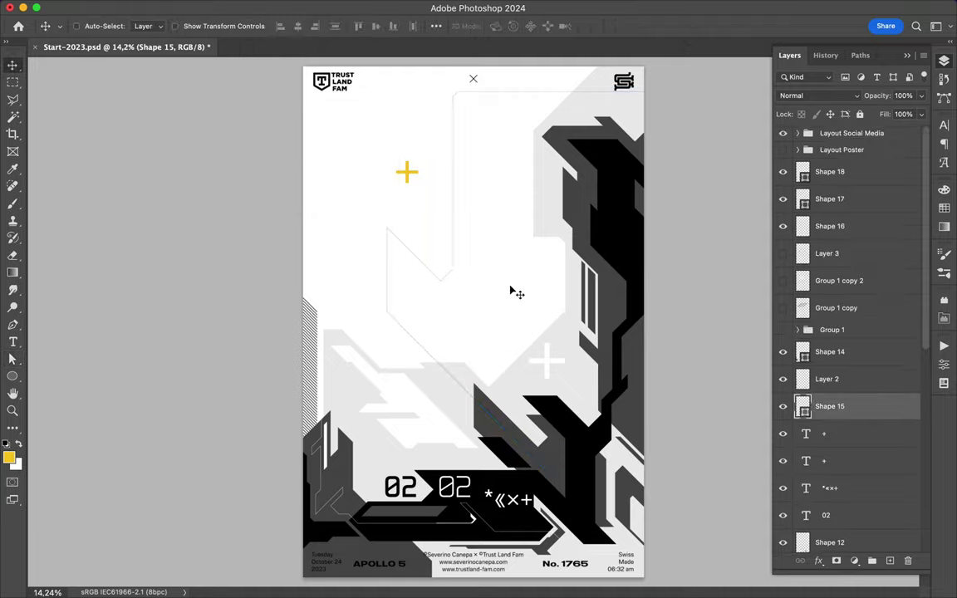
{"action": "scroll", "coordinate": [512, 291], "scroll_direction": "up", "scroll_amount": 2}
{"action": "scroll", "coordinate": [513, 291], "scroll_direction": "up", "scroll_amount": 3}
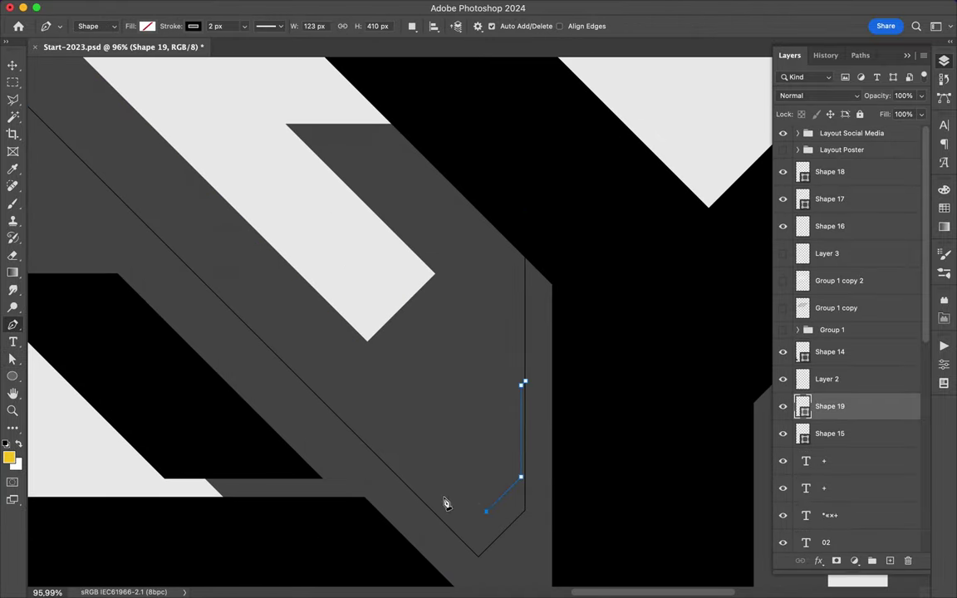
{"action": "left_click", "coordinate": [269, 342]}
{"action": "scroll", "coordinate": [249, 341], "scroll_direction": "up", "scroll_amount": 3}
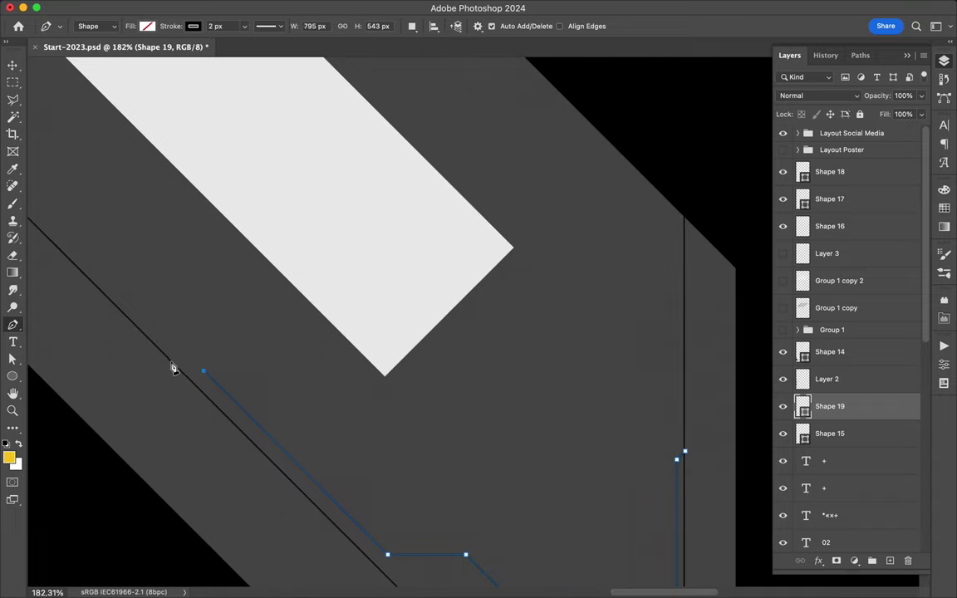
{"action": "key", "text": "a"}
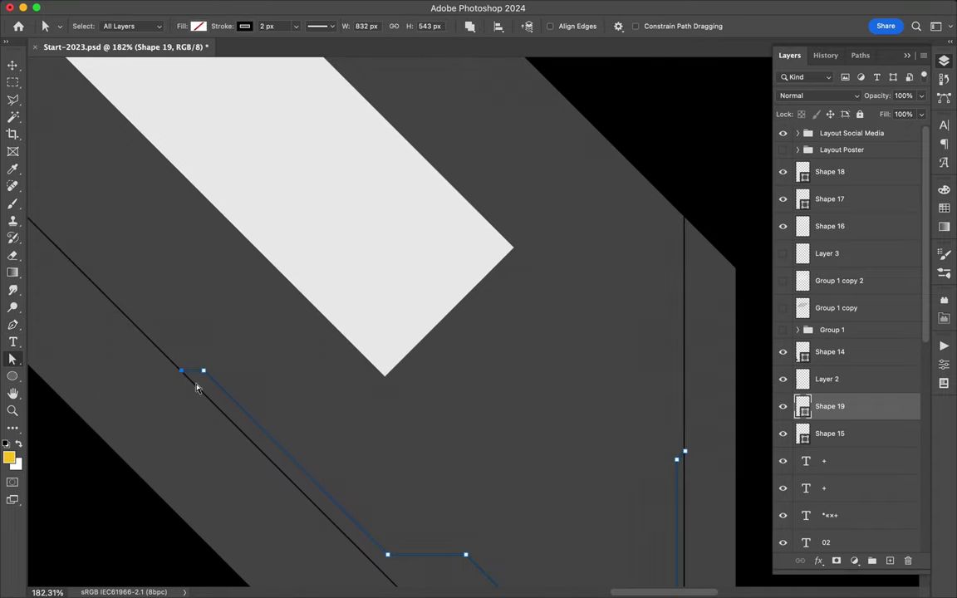
{"action": "key", "text": "p"}
{"action": "scroll", "coordinate": [191, 383], "scroll_direction": "down", "scroll_amount": 5}
{"action": "scroll", "coordinate": [191, 382], "scroll_direction": "right", "scroll_amount": 5}
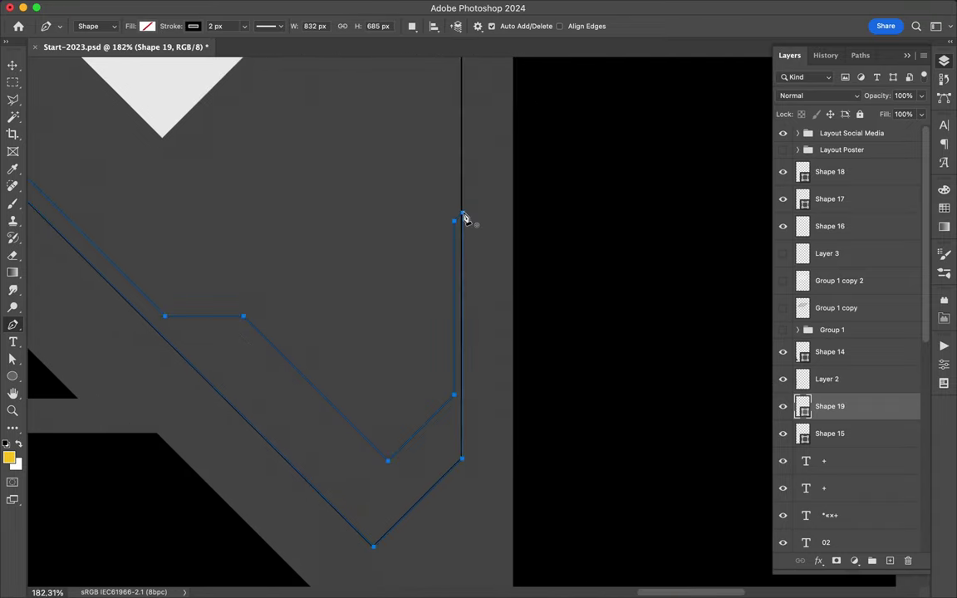
Step: Fill the band black and set its outline width to 2
{"action": "left_click", "coordinate": [147, 26]}
{"action": "left_click", "coordinate": [66, 96]}
{"action": "left_click", "coordinate": [227, 28]}
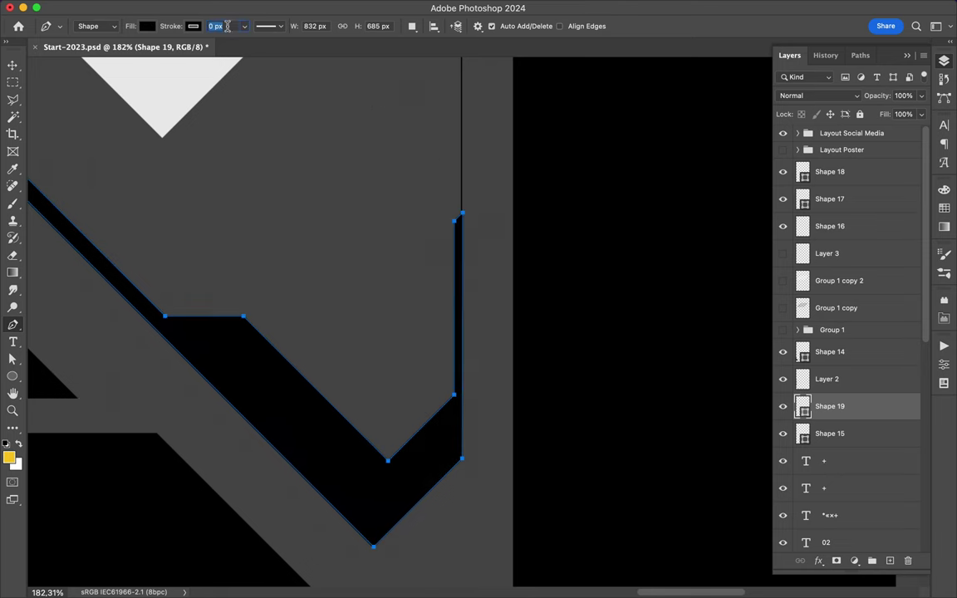
{"action": "type", "text": "2"}
{"action": "key", "text": "Return"}
{"action": "scroll", "coordinate": [462, 218], "scroll_direction": "up", "scroll_amount": 3}
{"action": "key", "text": "a"}
Step: Remove the band's stroke and fit the whole poster on screen
{"action": "left_click", "coordinate": [245, 26]}
{"action": "left_click", "coordinate": [160, 49]}
{"action": "scroll", "coordinate": [487, 289], "scroll_direction": "down", "scroll_amount": 6}
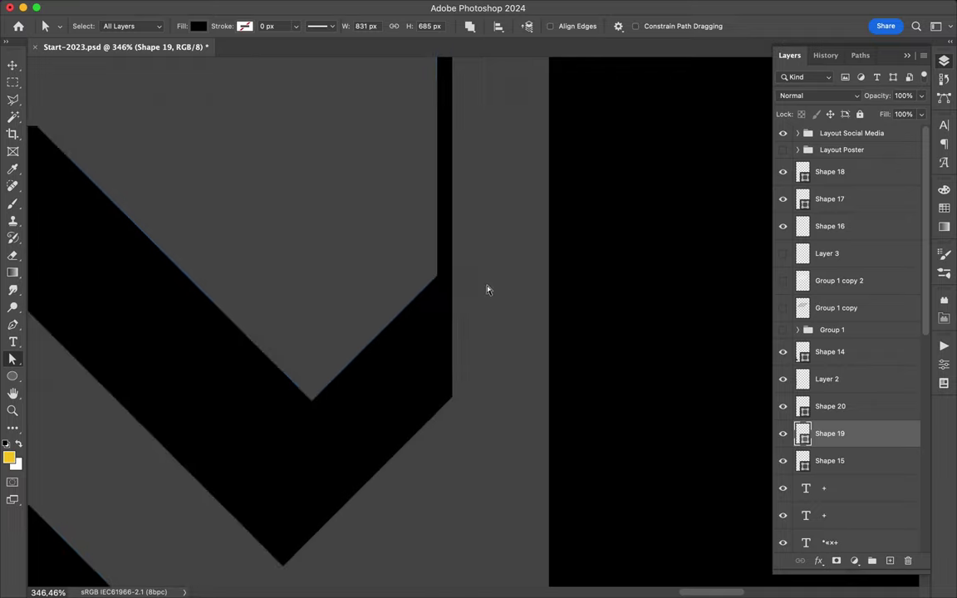
{"action": "key", "text": "super+0"}
Step: Move the yellow plus slightly higher on the poster
{"action": "key", "text": "v"}
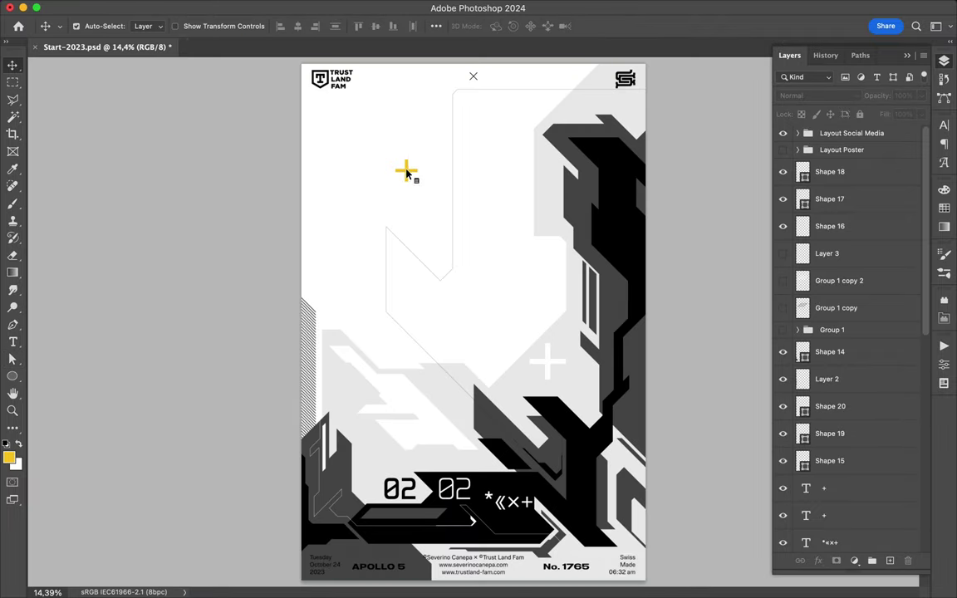
{"action": "left_click_drag", "start_coordinate": [405, 171], "coordinate": [409, 157]}
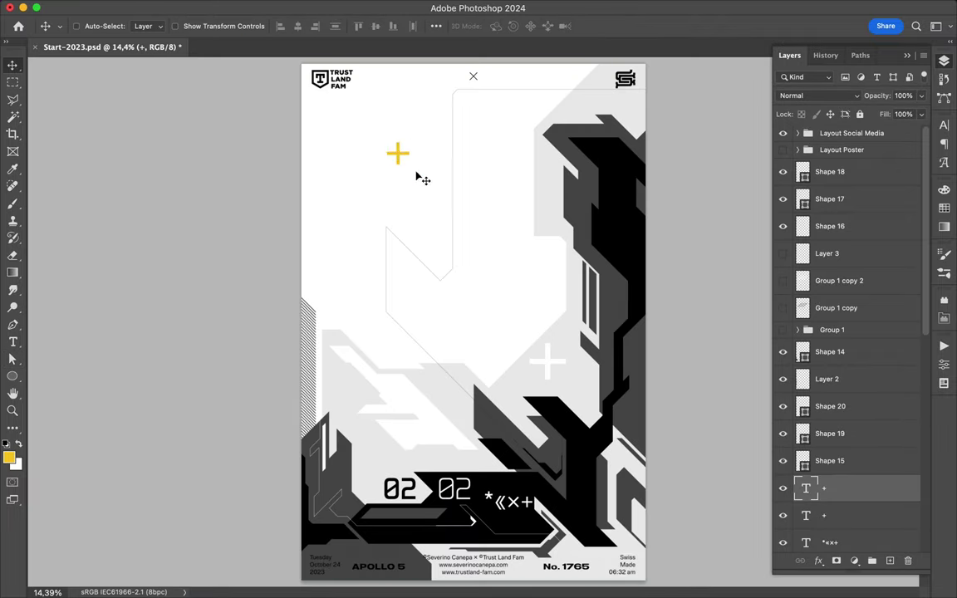
{"action": "scroll", "coordinate": [419, 175], "scroll_direction": "up", "scroll_amount": 3}
Step: Draw a yellow quadrilateral near the plus, then delete it
{"action": "key", "text": "p"}
{"action": "left_click", "coordinate": [393, 147]}
{"action": "left_click", "coordinate": [332, 146]}
{"action": "left_click", "coordinate": [332, 211]}
{"action": "left_click", "coordinate": [380, 211]}
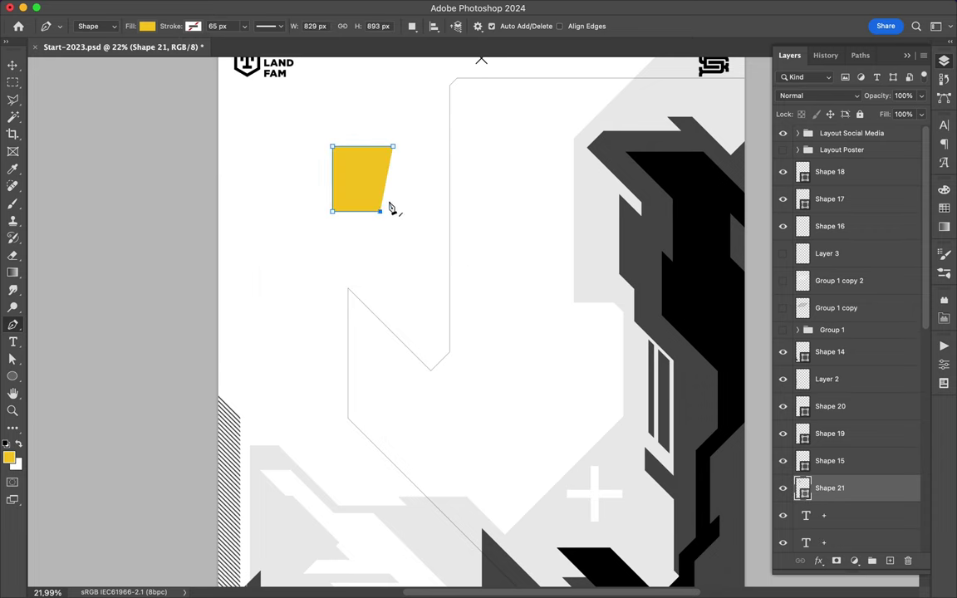
{"action": "key", "text": "a"}
{"action": "scroll", "coordinate": [382, 200], "scroll_direction": "up", "scroll_amount": 4}
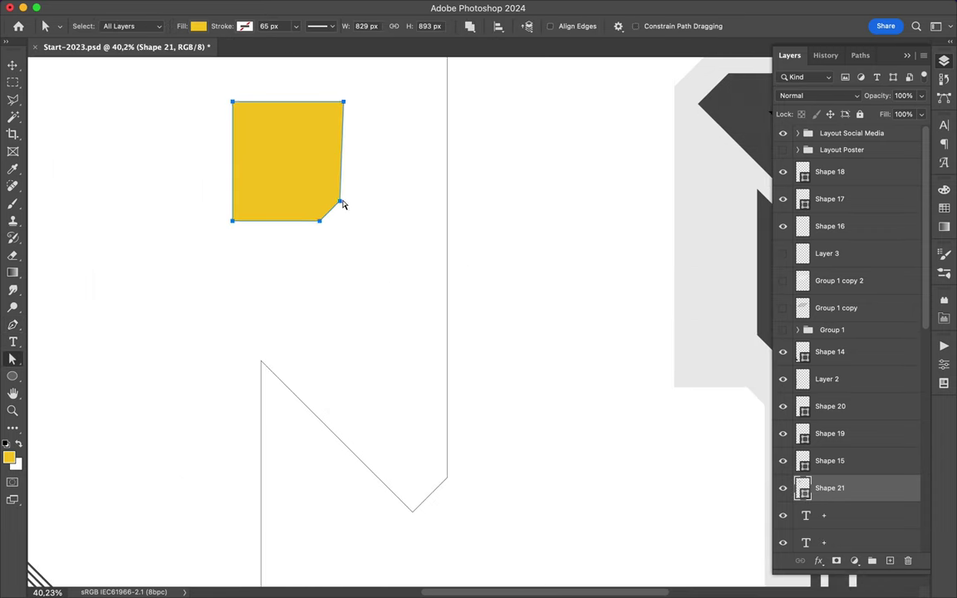
{"action": "key", "text": "Delete"}
Step: Delete the *«×+ text layer
{"action": "scroll", "coordinate": [390, 158], "scroll_direction": "down", "scroll_amount": 5}
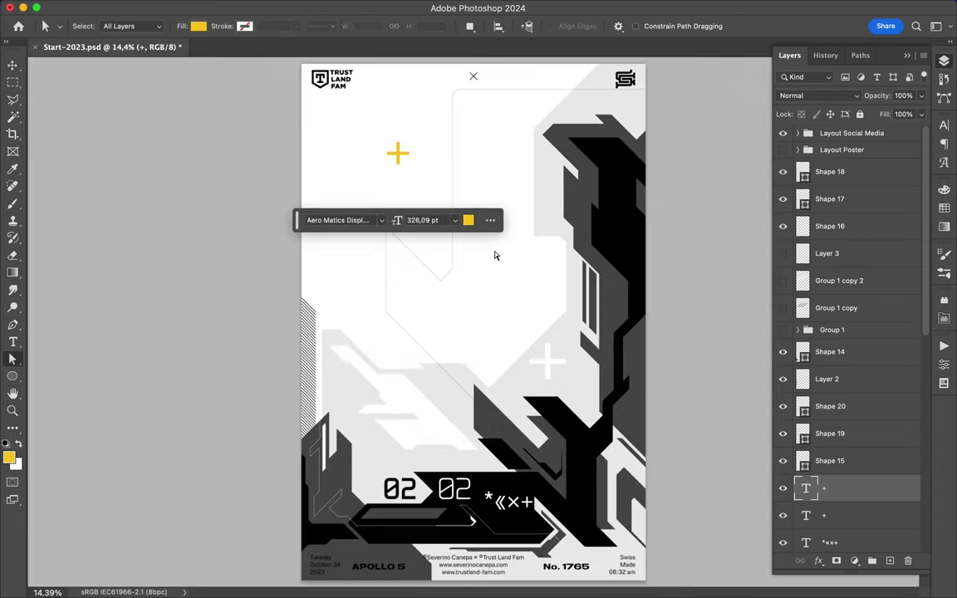
{"action": "key", "text": "v"}
{"action": "double_click", "coordinate": [501, 502]}
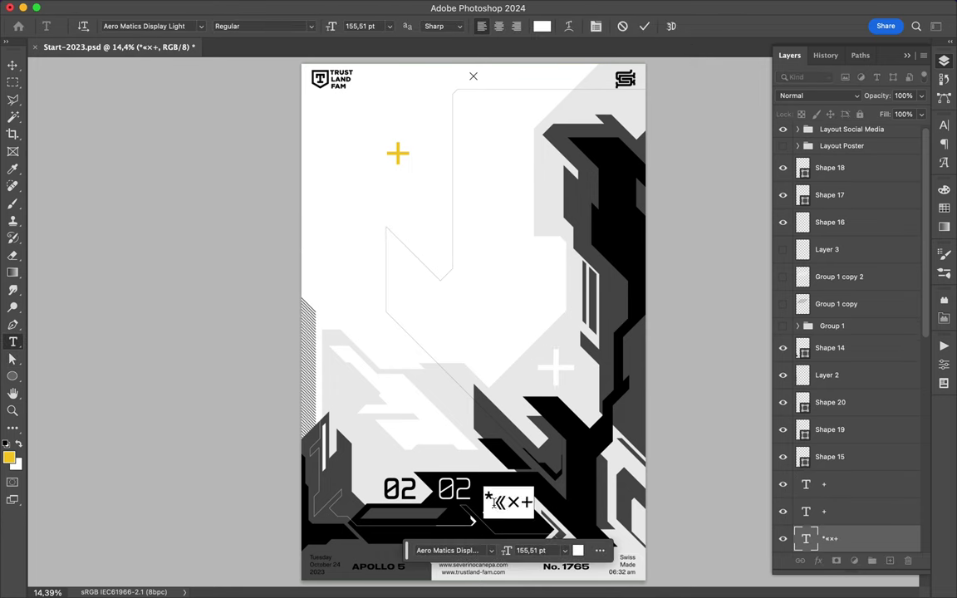
{"action": "key", "text": "Escape"}
{"action": "key", "text": "Delete"}
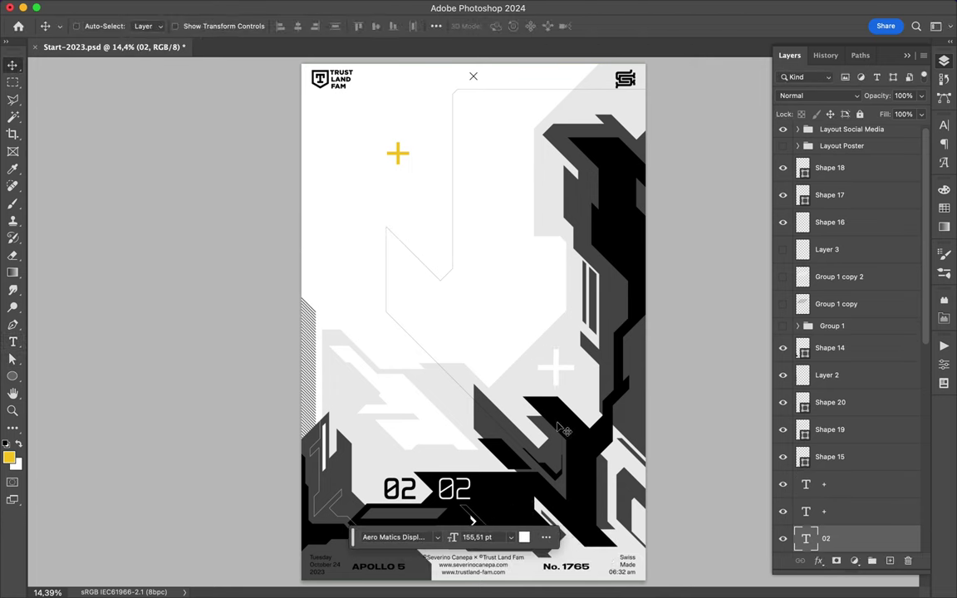
Step: Draw a yellow stripe on the right black shape and Alt-drag a copy to its lower end
{"action": "key", "text": "p"}
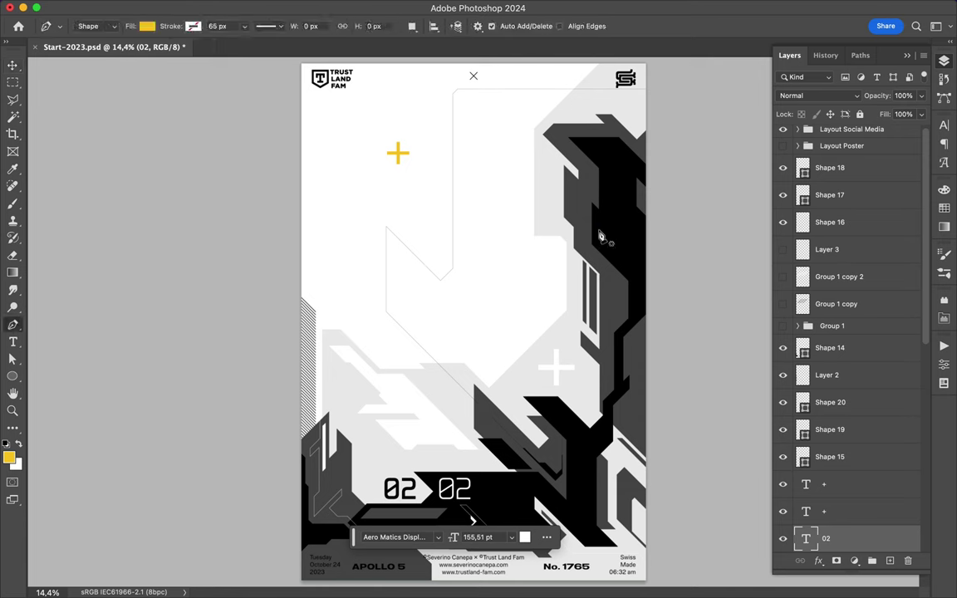
{"action": "left_click", "coordinate": [598, 231]}
{"action": "right_click", "coordinate": [848, 540]}
{"action": "key", "text": "Escape"}
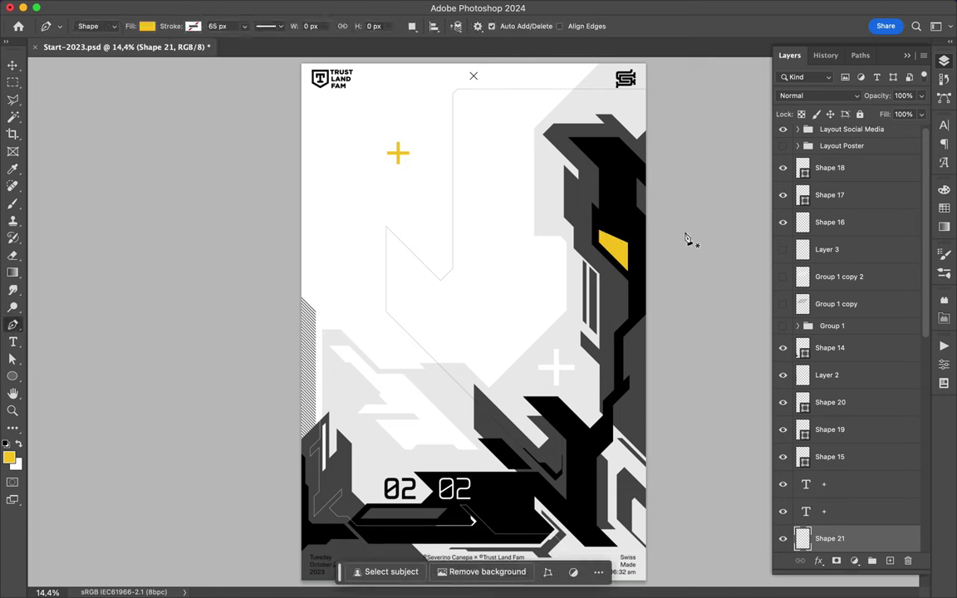
{"action": "key", "text": "l"}
{"action": "key", "text": "v"}
{"action": "mouse_move", "coordinate": [627, 244]}
{"action": "left_mouse_down"}
{"action": "mouse_move", "coordinate": [636, 183]}
{"action": "mouse_move", "coordinate": [566, 506]}
{"action": "left_mouse_up"}
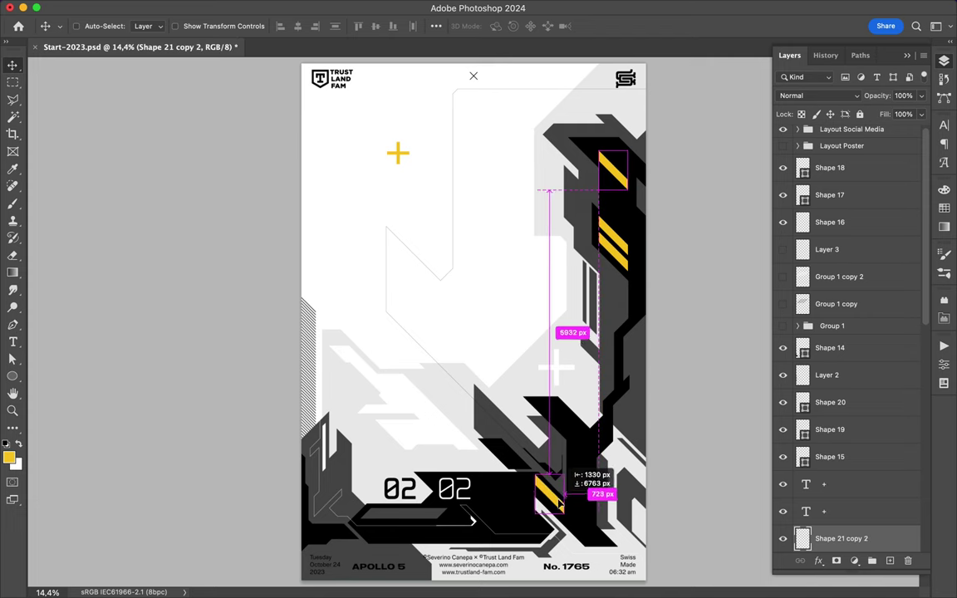
Step: Draw the yellow L-shaped frame, Shape 22, along the poster's left and top edges
{"action": "key", "text": "p"}
{"action": "left_click", "coordinate": [297, 398]}
{"action": "left_click", "coordinate": [308, 282]}
{"action": "left_click", "coordinate": [315, 205]}
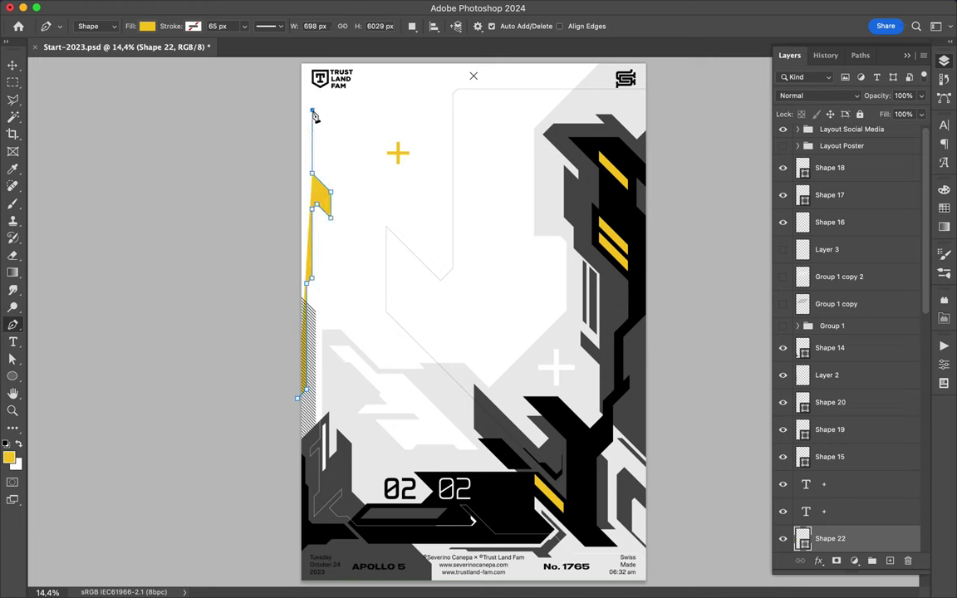
{"action": "left_click", "coordinate": [312, 173]}
{"action": "left_click", "coordinate": [321, 101]}
{"action": "left_click", "coordinate": [364, 100]}
{"action": "left_click", "coordinate": [369, 81]}
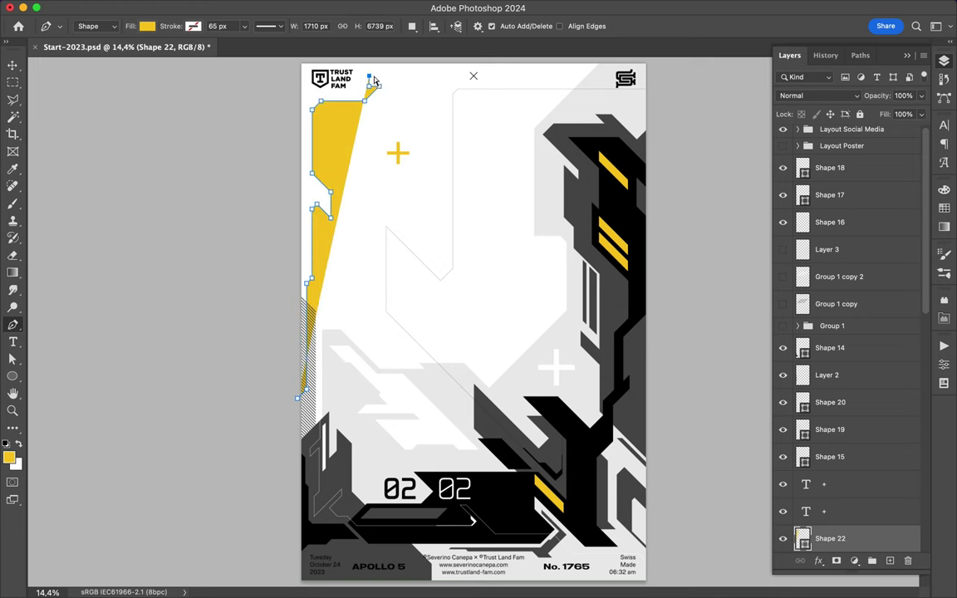
{"action": "left_click", "coordinate": [458, 77]}
{"action": "left_click", "coordinate": [473, 61]}
{"action": "left_click", "coordinate": [295, 62]}
{"action": "left_click", "coordinate": [297, 399]}
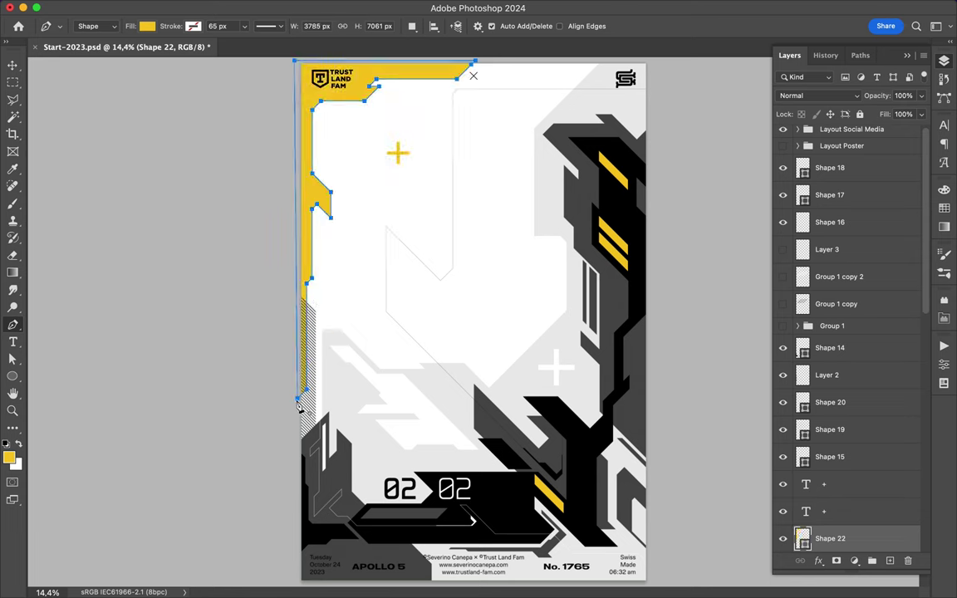
{"action": "key", "text": "v"}
Step: Draw the Shape 23 zig-zag up the left edge and along the top band
{"action": "key", "text": "p"}
{"action": "left_click", "coordinate": [290, 319]}
{"action": "left_click", "coordinate": [343, 266]}
{"action": "left_click", "coordinate": [344, 225]}
{"action": "left_click", "coordinate": [322, 229]}
{"action": "left_click", "coordinate": [322, 133]}
{"action": "left_click", "coordinate": [350, 160]}
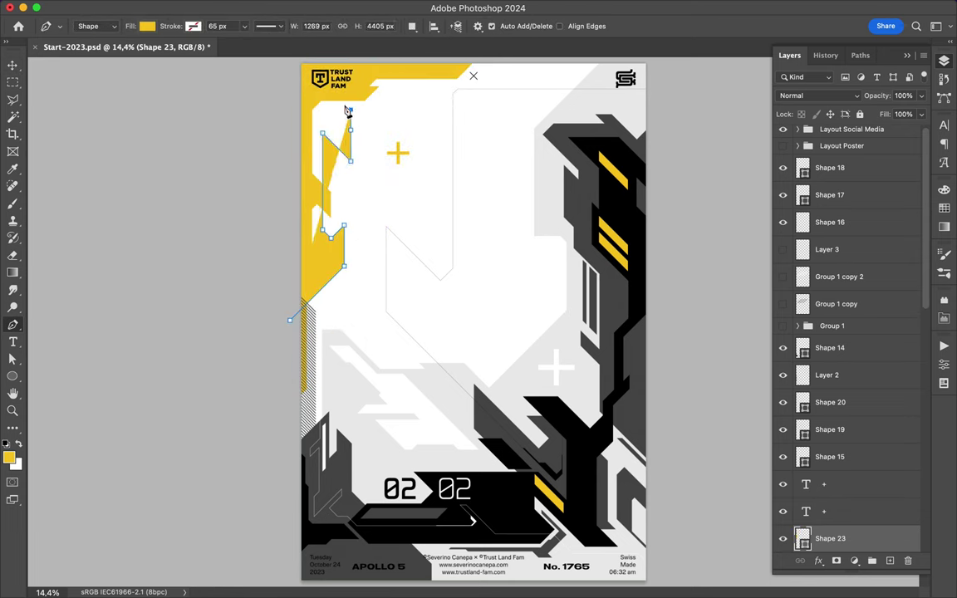
{"action": "left_click", "coordinate": [351, 130]}
{"action": "left_click", "coordinate": [347, 106]}
{"action": "left_click", "coordinate": [395, 88]}
{"action": "left_click", "coordinate": [431, 88]}
{"action": "left_click", "coordinate": [470, 110]}
{"action": "left_click", "coordinate": [519, 61]}
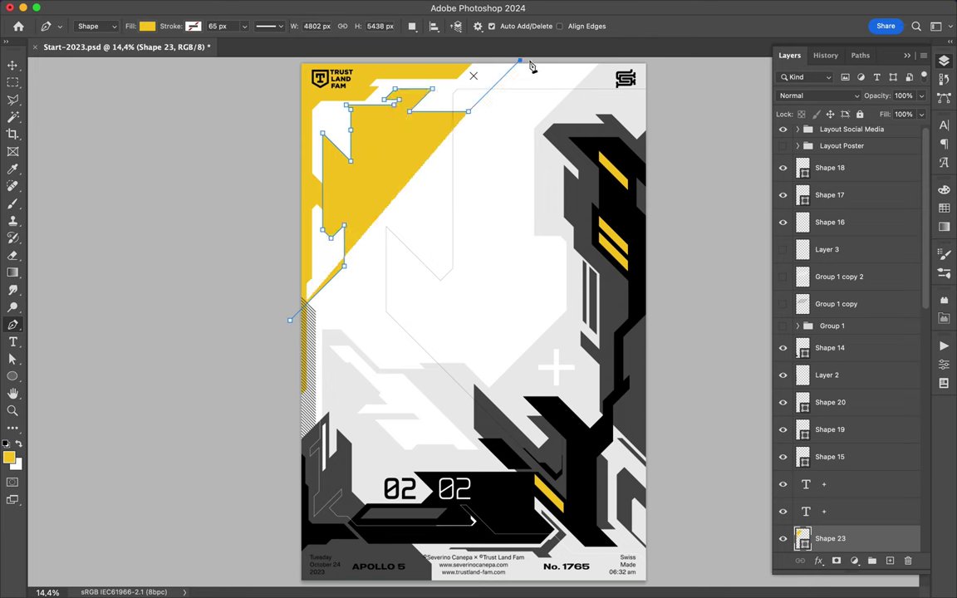
{"action": "left_click", "coordinate": [293, 61]}
Step: Fill Shape 23 light grey and move it lower in the layer stack
{"action": "left_click", "coordinate": [290, 319]}
{"action": "left_click", "coordinate": [944, 208]}
{"action": "key", "text": "v"}
{"action": "left_click", "coordinate": [943, 60]}
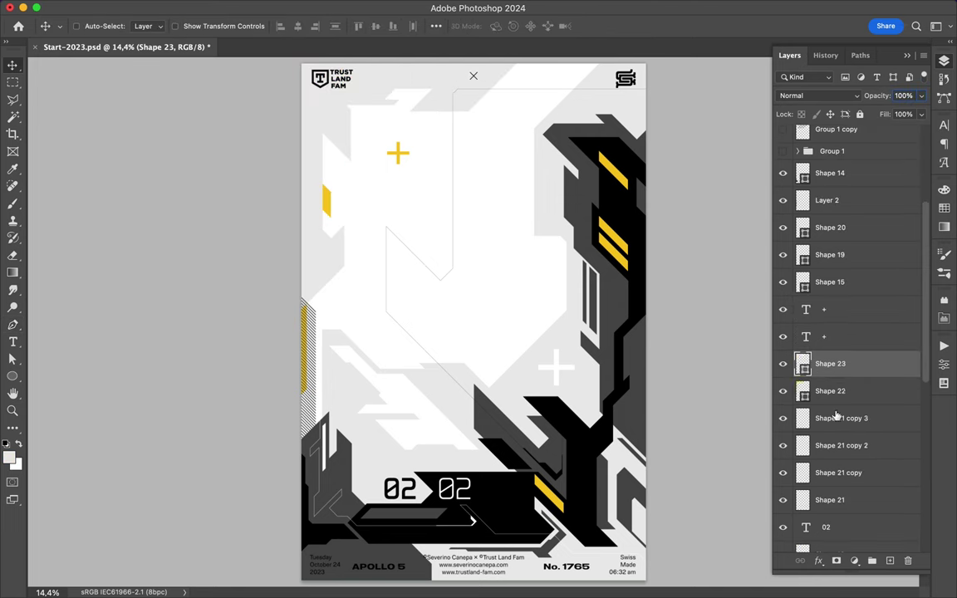
{"action": "left_click_drag", "start_coordinate": [823, 539], "coordinate": [835, 449]}
{"action": "scroll", "coordinate": [515, 249], "scroll_direction": "up", "scroll_amount": 2}
Step: Draw the Shape 24 zig-zag outline path down from near the top
{"action": "key", "text": "p"}
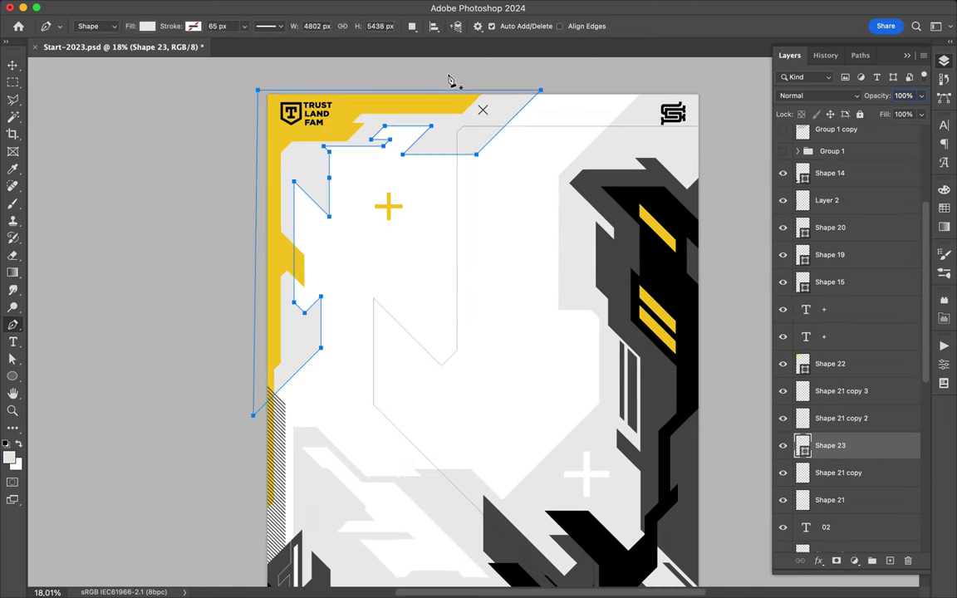
{"action": "left_click", "coordinate": [452, 74]}
{"action": "left_click", "coordinate": [451, 291], "text": "shift"}
{"action": "left_click", "coordinate": [440, 341]}
{"action": "left_click", "coordinate": [360, 296]}
{"action": "left_click", "coordinate": [352, 285]}
{"action": "left_click", "coordinate": [353, 254]}
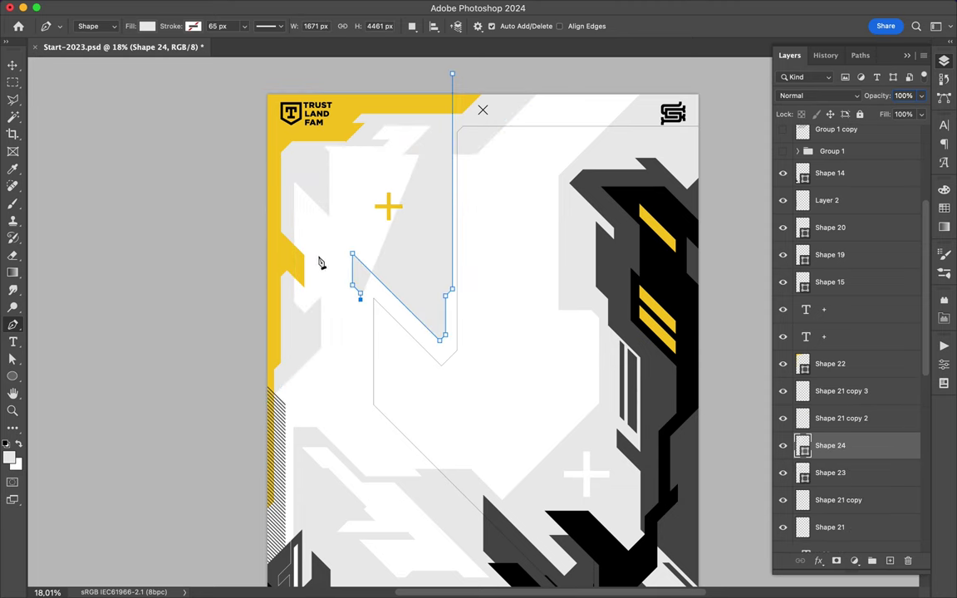
{"action": "key", "text": "a"}
Step: Give Shape 24 no fill and a black 5 px stroke, and raise it above Shape 15
{"action": "left_click", "coordinate": [198, 26]}
{"action": "left_click", "coordinate": [173, 98]}
{"action": "left_click_drag", "start_coordinate": [270, 26], "coordinate": [249, 25]}
{"action": "left_click", "coordinate": [322, 26]}
{"action": "key", "text": "v"}
{"action": "scroll", "coordinate": [521, 260], "scroll_direction": "down", "scroll_amount": 3}
{"action": "scroll", "coordinate": [520, 260], "scroll_direction": "up", "scroll_amount": 3}
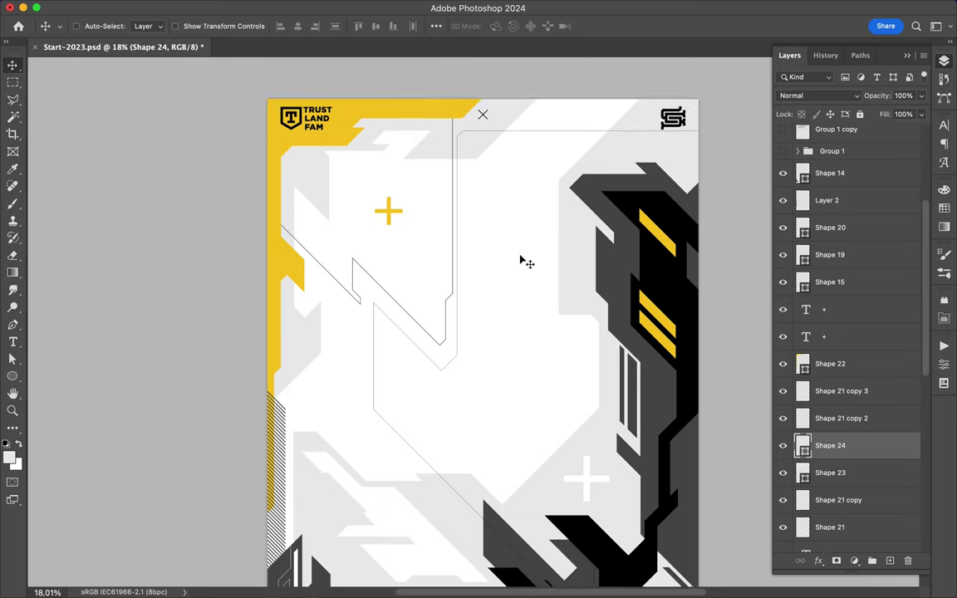
{"action": "key", "text": "ctrl+bracketright"}
{"action": "key", "text": "ctrl+bracketright"}
{"action": "key", "text": "ctrl+bracketright"}
{"action": "scroll", "coordinate": [523, 205], "scroll_direction": "down", "scroll_amount": 3}
{"action": "scroll", "coordinate": [310, 246], "scroll_direction": "up", "scroll_amount": 2}
Step: Reposition parts of the Shape 24 outline, shifting a section down and right
{"action": "key", "text": "p"}
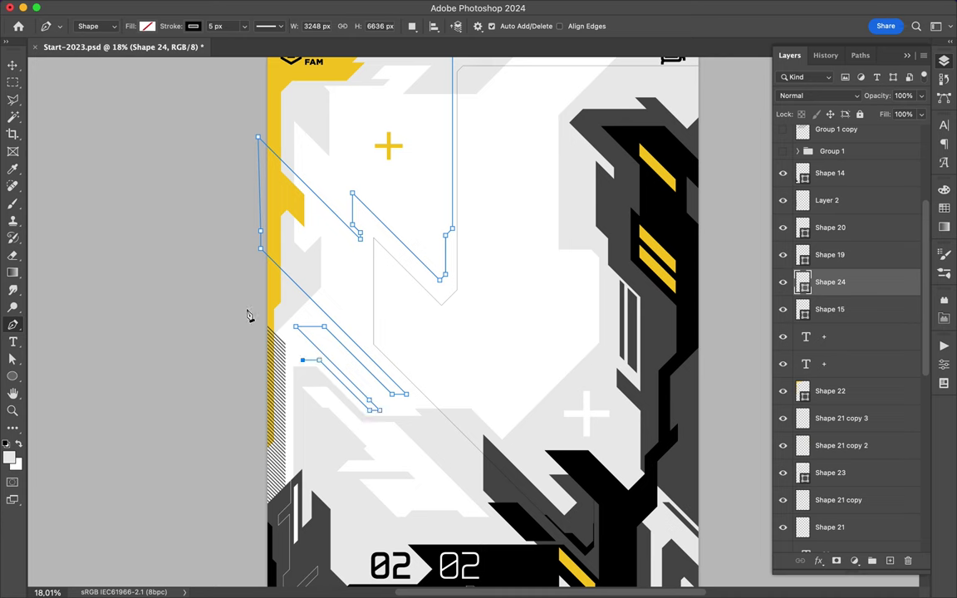
{"action": "key", "text": "a"}
{"action": "key", "text": "v"}
{"action": "left_click_drag", "start_coordinate": [282, 380], "coordinate": [281, 399]}
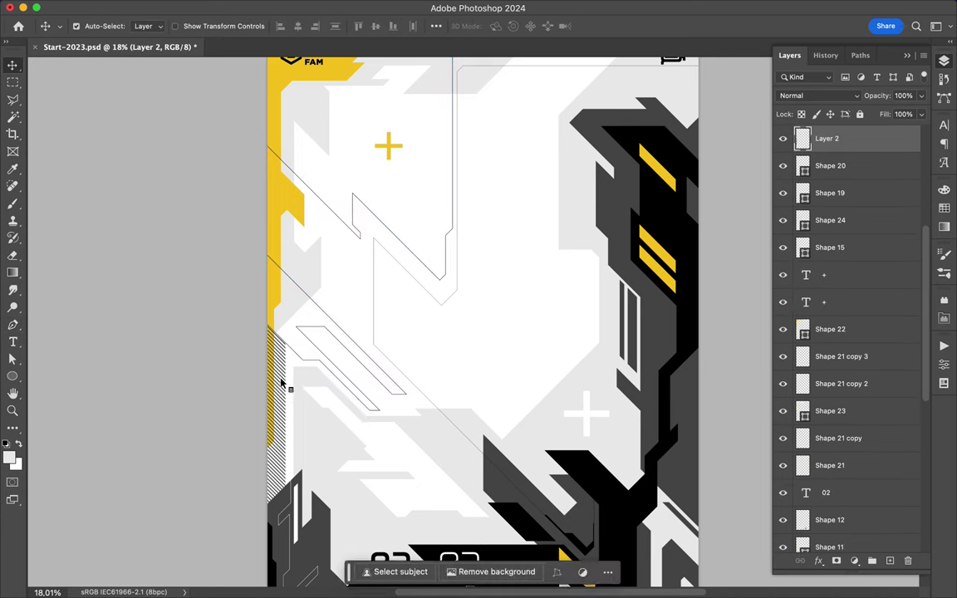
{"action": "key", "text": "a"}
{"action": "left_click", "coordinate": [291, 353]}
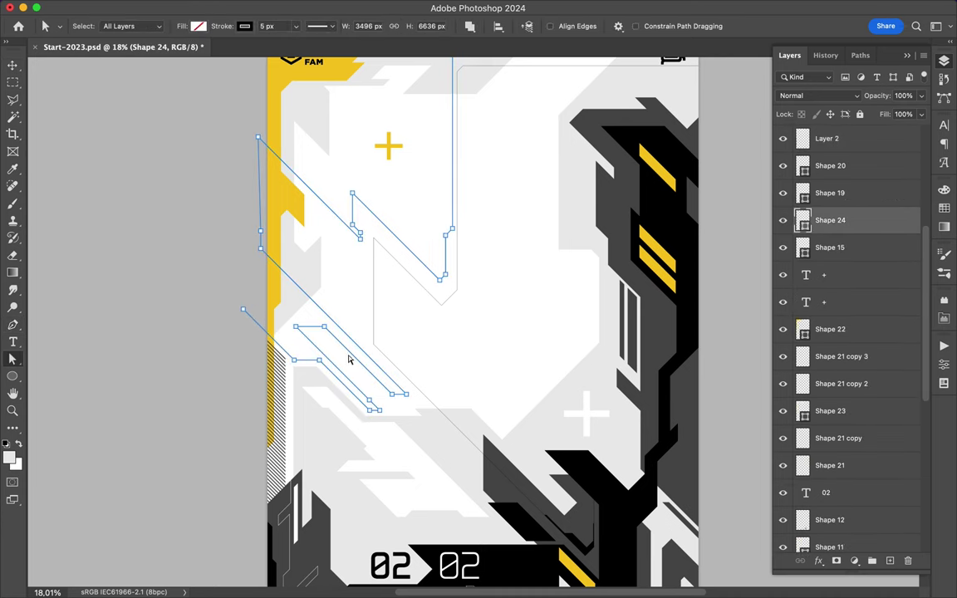
{"action": "left_click", "coordinate": [344, 309]}
{"action": "left_click_drag", "start_coordinate": [374, 406], "coordinate": [420, 453]}
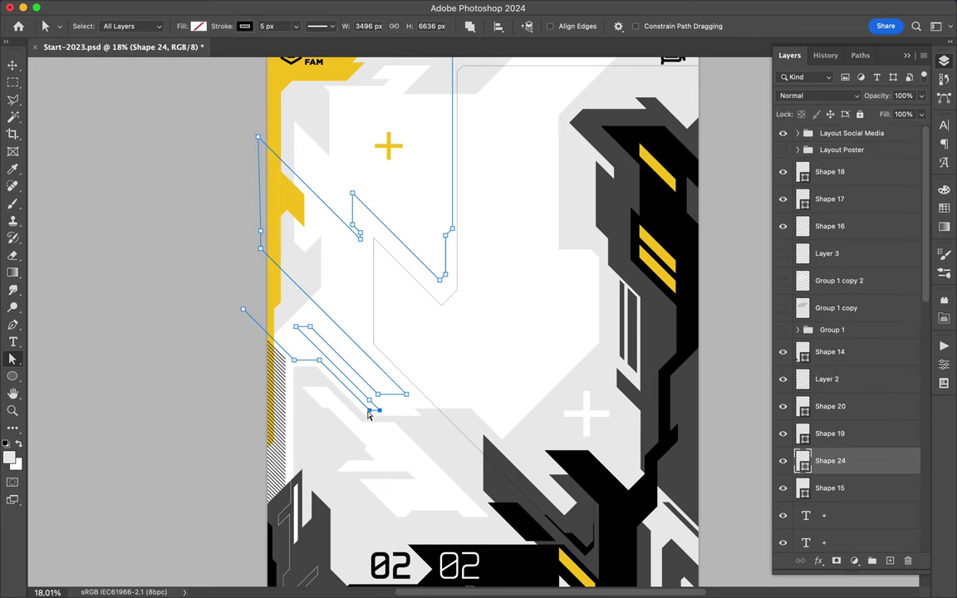
{"action": "left_click", "coordinate": [472, 368]}
{"action": "scroll", "coordinate": [495, 343], "scroll_direction": "up", "scroll_amount": 2}
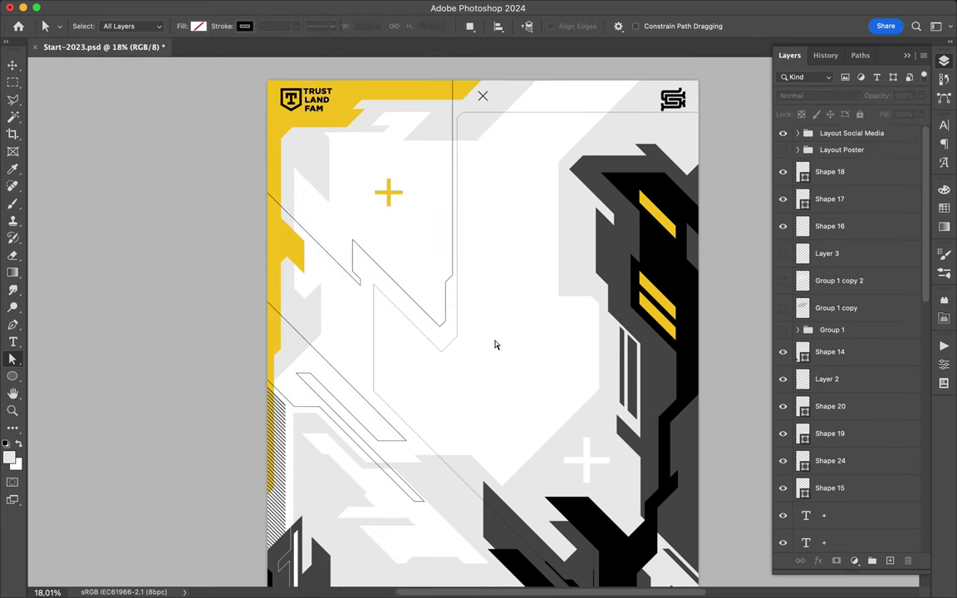
{"action": "scroll", "coordinate": [495, 344], "scroll_direction": "right", "scroll_amount": 3}
Step: Draw Shape 25, a thin angled outline beside the upper-right dark column
{"action": "key", "text": "p"}
{"action": "left_click", "coordinate": [563, 275]}
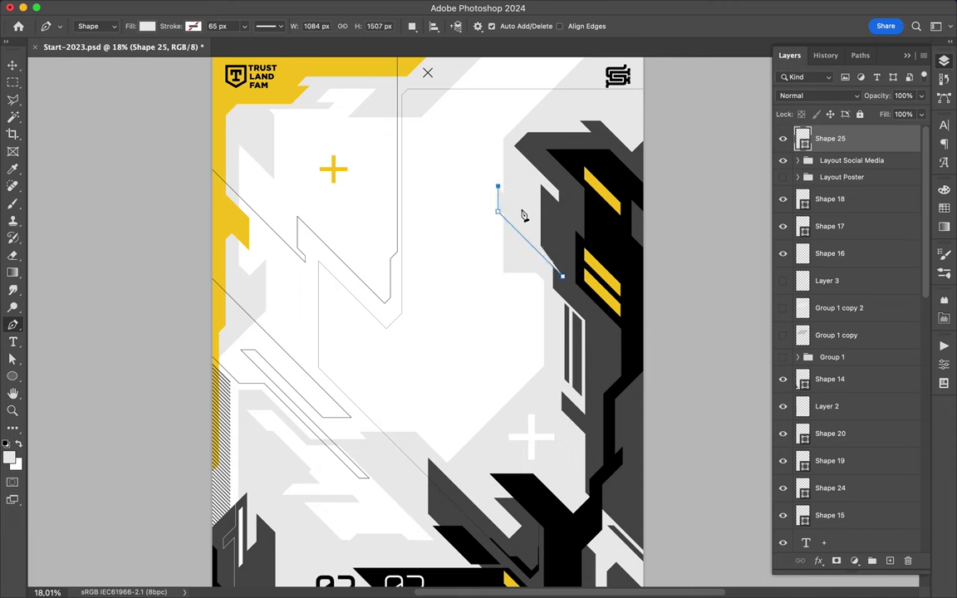
{"action": "left_click", "coordinate": [440, 119]}
{"action": "left_click", "coordinate": [497, 118]}
{"action": "left_click", "coordinate": [147, 26]}
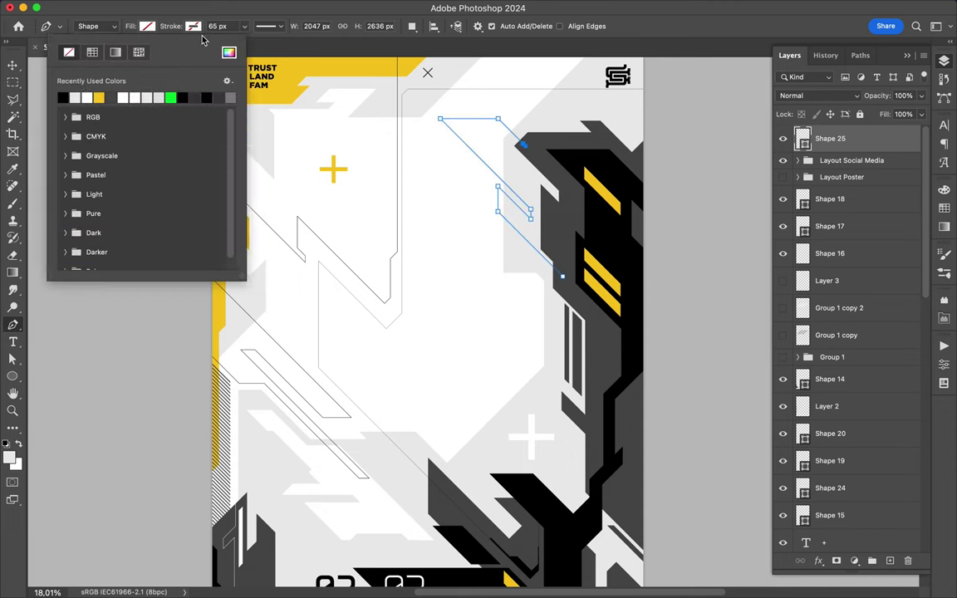
{"action": "left_click", "coordinate": [185, 94]}
{"action": "key", "text": "v"}
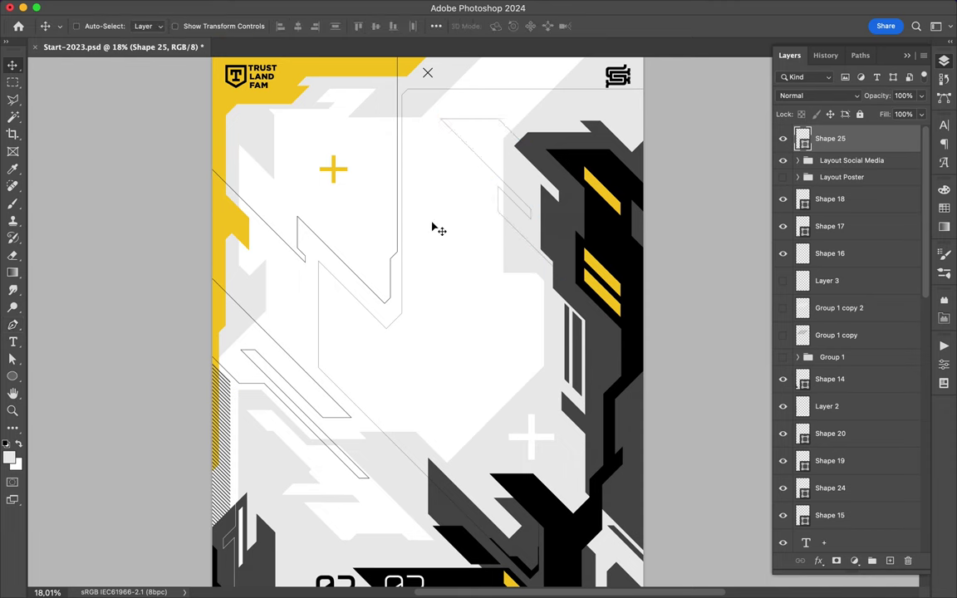
Step: Add Shape 26, a small white-filled sliver inside the lower-left outlined shape
{"action": "scroll", "coordinate": [438, 230], "scroll_direction": "right", "scroll_amount": 1}
{"action": "scroll", "coordinate": [432, 226], "scroll_direction": "down", "scroll_amount": 3}
{"action": "scroll", "coordinate": [432, 226], "scroll_direction": "down", "scroll_amount": 2}
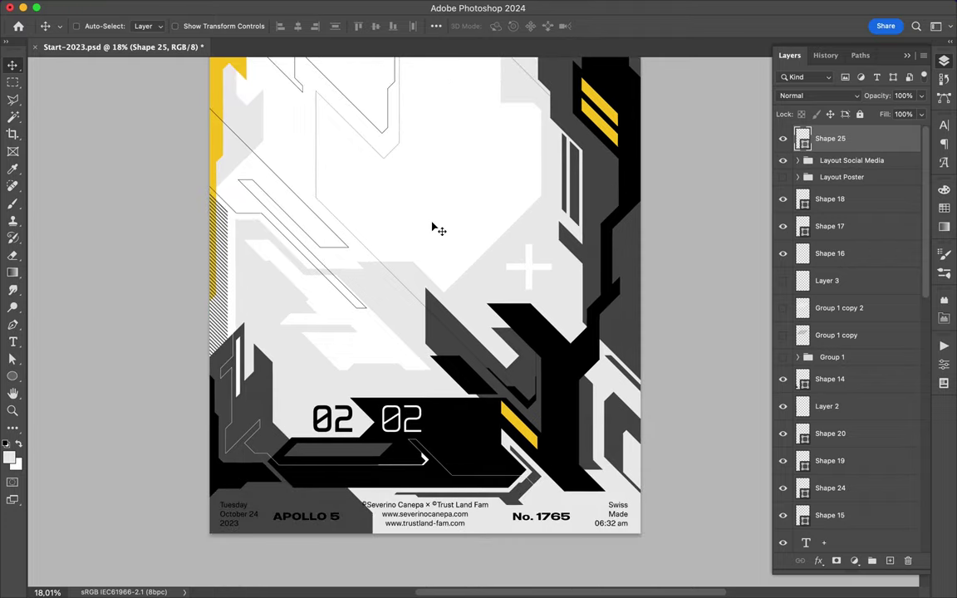
{"action": "scroll", "coordinate": [218, 359], "scroll_direction": "up", "scroll_amount": 3}
{"action": "scroll", "coordinate": [234, 319], "scroll_direction": "up", "scroll_amount": 3}
{"action": "scroll", "coordinate": [233, 315], "scroll_direction": "up", "scroll_amount": 4}
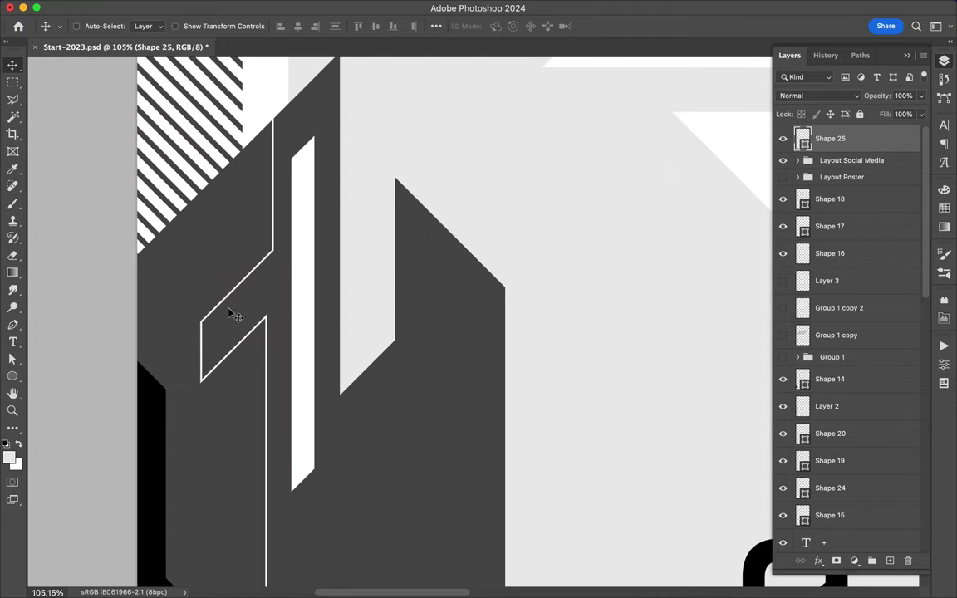
{"action": "key", "text": "p"}
{"action": "left_click_drag", "start_coordinate": [235, 350], "coordinate": [253, 349]}
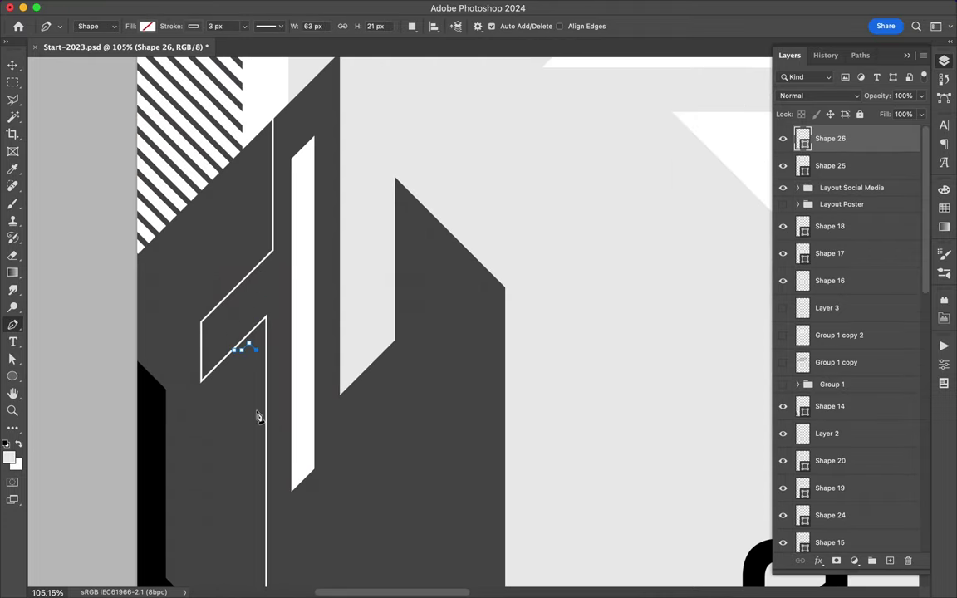
{"action": "left_click", "coordinate": [147, 25]}
{"action": "left_click", "coordinate": [132, 94]}
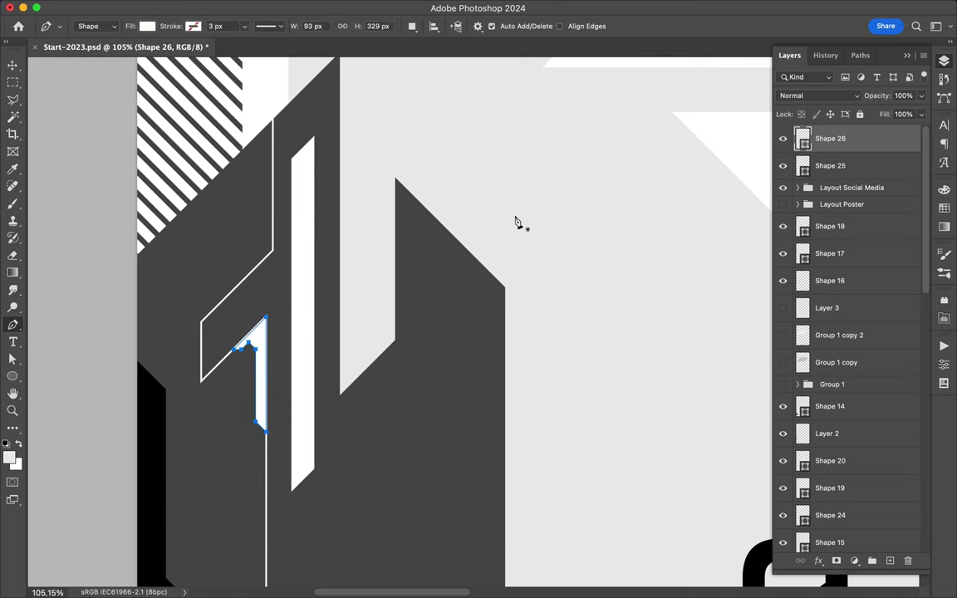
{"action": "key", "text": "ctrl+z"}
{"action": "scroll", "coordinate": [514, 229], "scroll_direction": "down", "scroll_amount": 5}
Step: Trace the Shape 27 wedge inside the thin outline's bend down to its tip
{"action": "scroll", "coordinate": [528, 238], "scroll_direction": "up", "scroll_amount": 3}
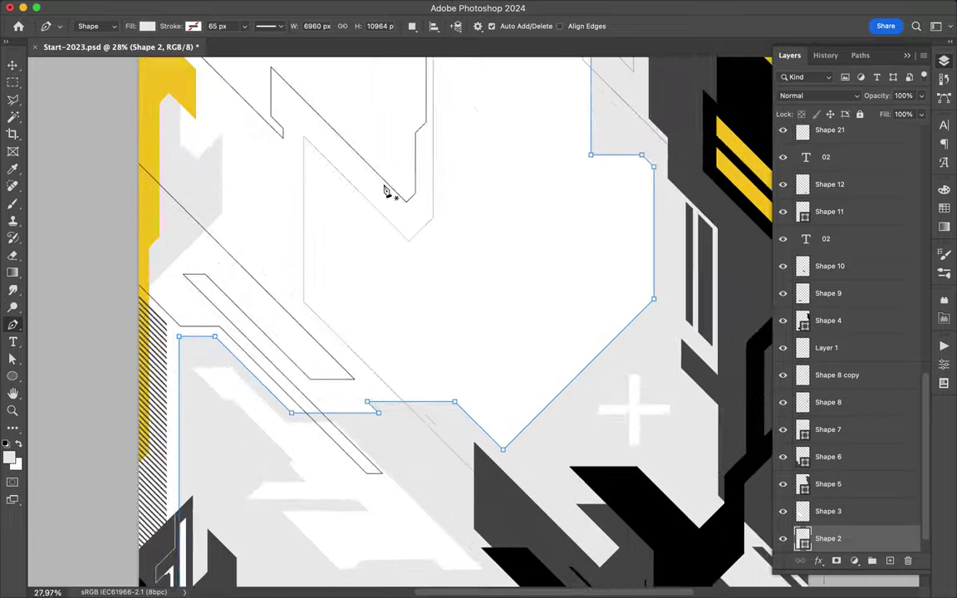
{"action": "scroll", "coordinate": [389, 187], "scroll_direction": "up", "scroll_amount": 3}
{"action": "scroll", "coordinate": [252, 263], "scroll_direction": "up", "scroll_amount": 2}
{"action": "left_click", "coordinate": [337, 394]}
{"action": "left_click", "coordinate": [361, 372]}
{"action": "left_click", "coordinate": [361, 295]}
{"action": "left_click", "coordinate": [388, 268]}
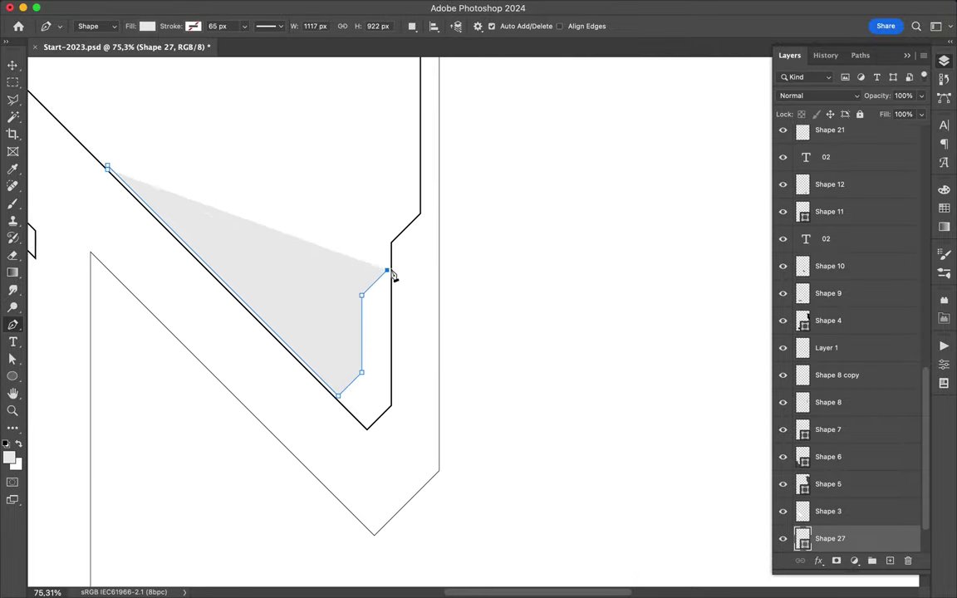
{"action": "left_click", "coordinate": [390, 404]}
{"action": "left_click", "coordinate": [366, 428]}
Step: Fill Shape 27 black and nudge its bottom anchor onto the outline's tip
{"action": "left_click", "coordinate": [147, 26]}
{"action": "left_click", "coordinate": [64, 92]}
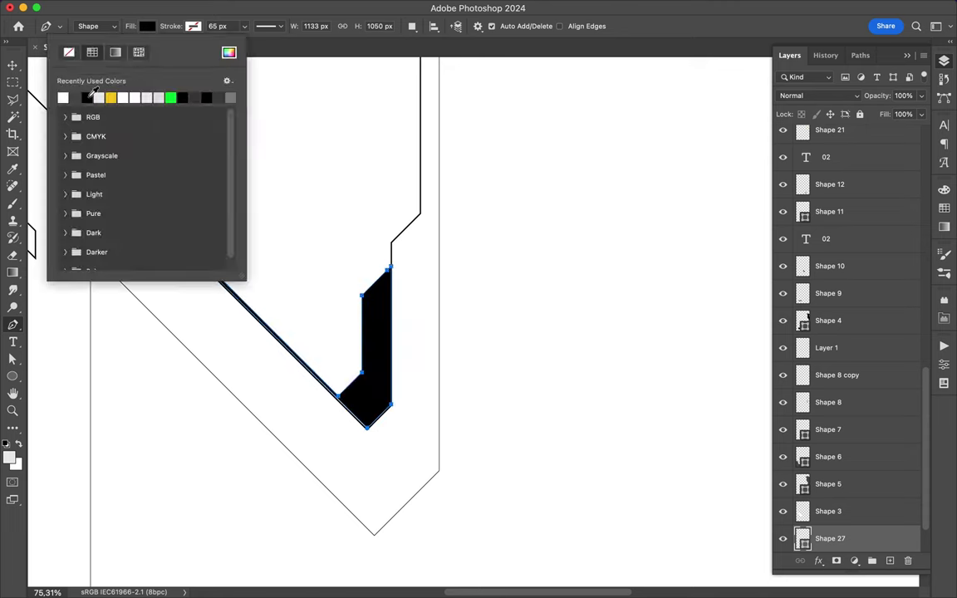
{"action": "key", "text": "a"}
{"action": "scroll", "coordinate": [262, 474], "scroll_direction": "up", "scroll_amount": 3}
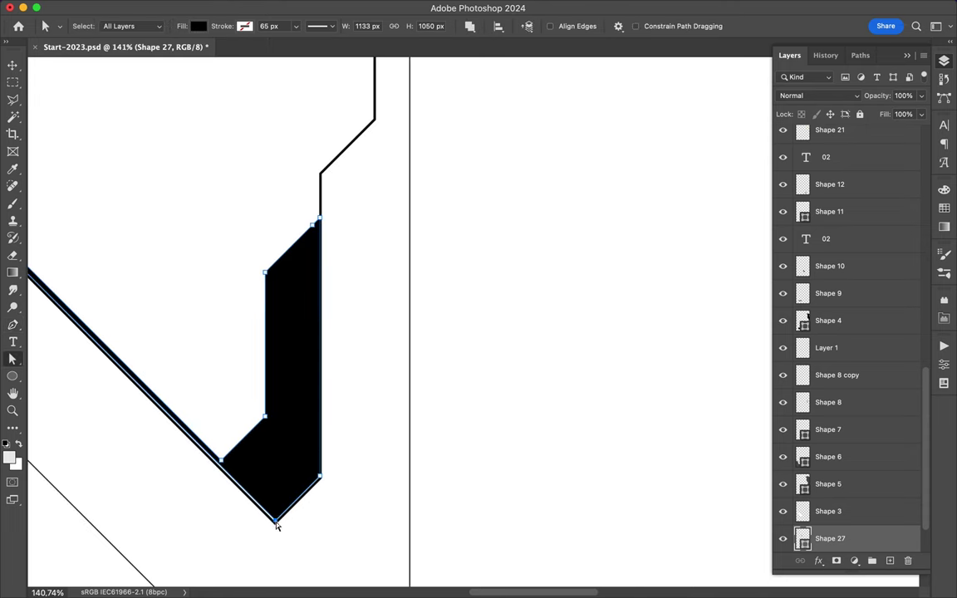
{"action": "left_click_drag", "start_coordinate": [276, 521], "coordinate": [278, 525]}
{"action": "scroll", "coordinate": [355, 474], "scroll_direction": "left", "scroll_amount": 5}
{"action": "scroll", "coordinate": [355, 474], "scroll_direction": "up", "scroll_amount": 2}
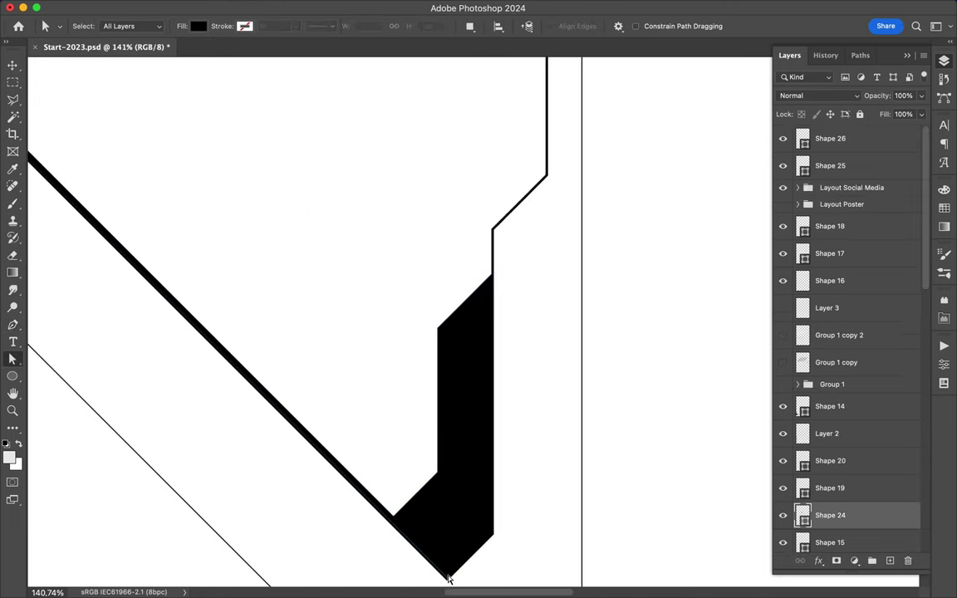
{"action": "scroll", "coordinate": [449, 581], "scroll_direction": "down", "scroll_amount": 3}
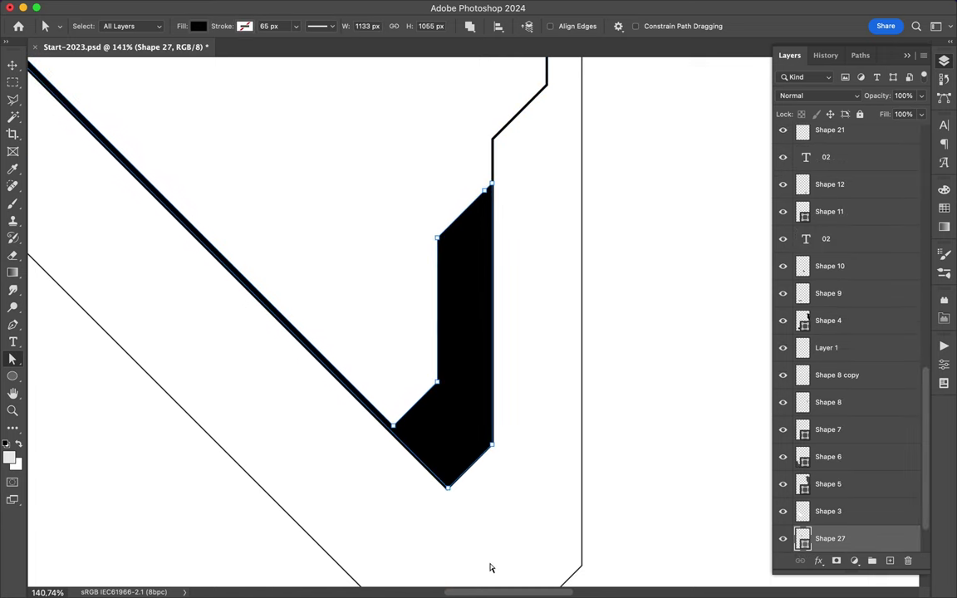
{"action": "left_click", "coordinate": [442, 499]}
{"action": "scroll", "coordinate": [505, 568], "scroll_direction": "down", "scroll_amount": 10}
Step: Save the poster as Start-2023.psd
{"action": "key", "text": "ctrl+s"}
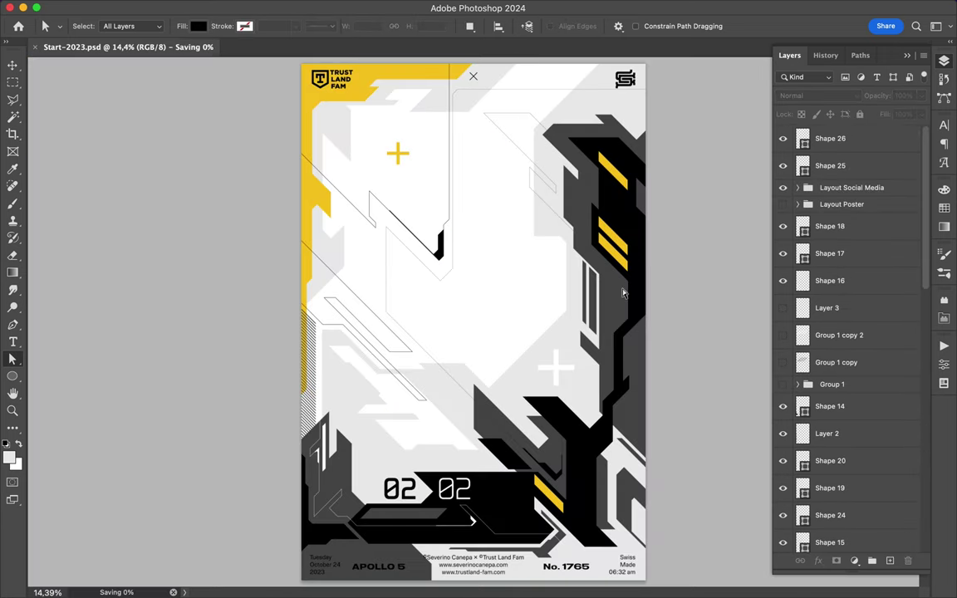